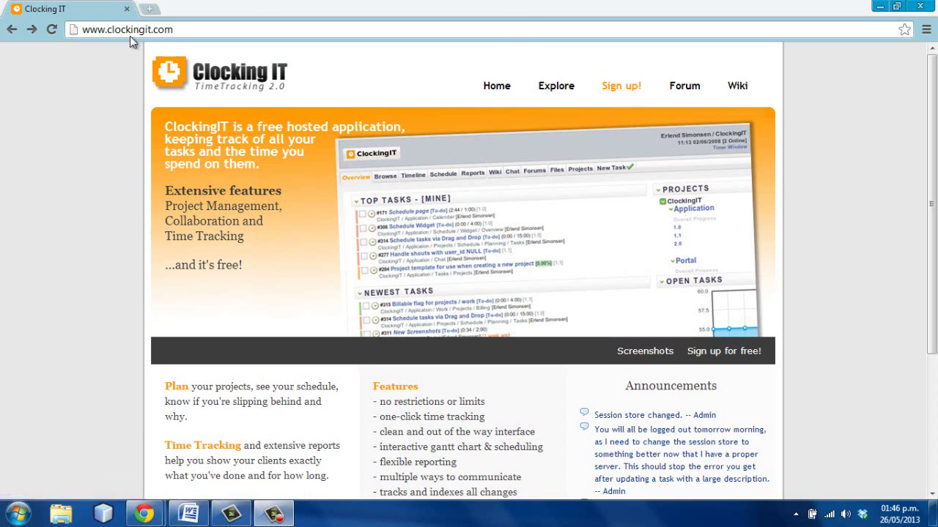
# - Open the signup form, enter the username, and type the account password in both password fields
pyautogui.moveTo(183, 30); pyautogui.dragTo(209, 47)
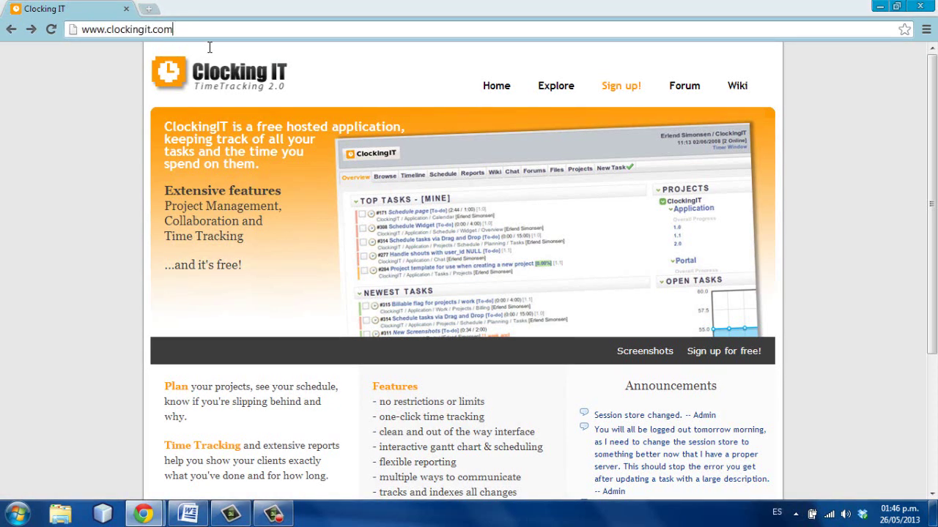
pyautogui.click(622, 89)
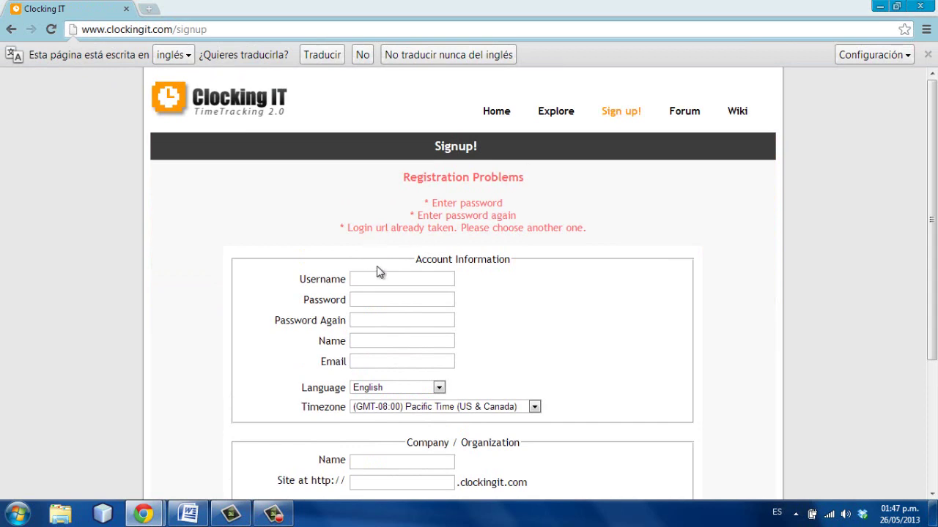
pyautogui.click(377, 276)
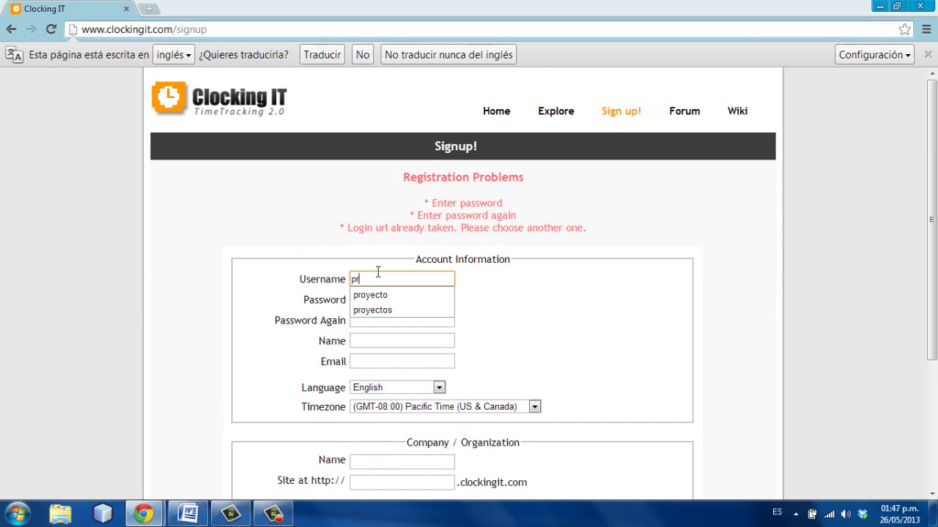
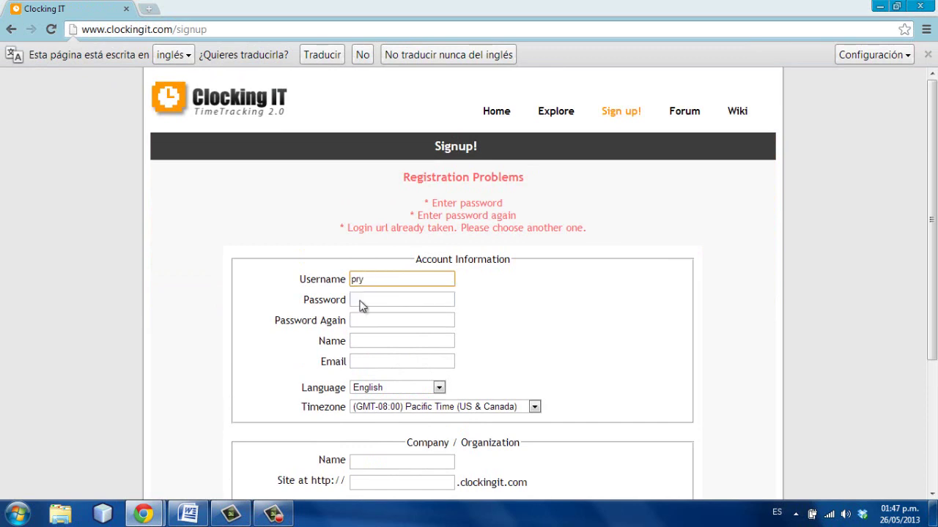
pyautogui.click(358, 302)
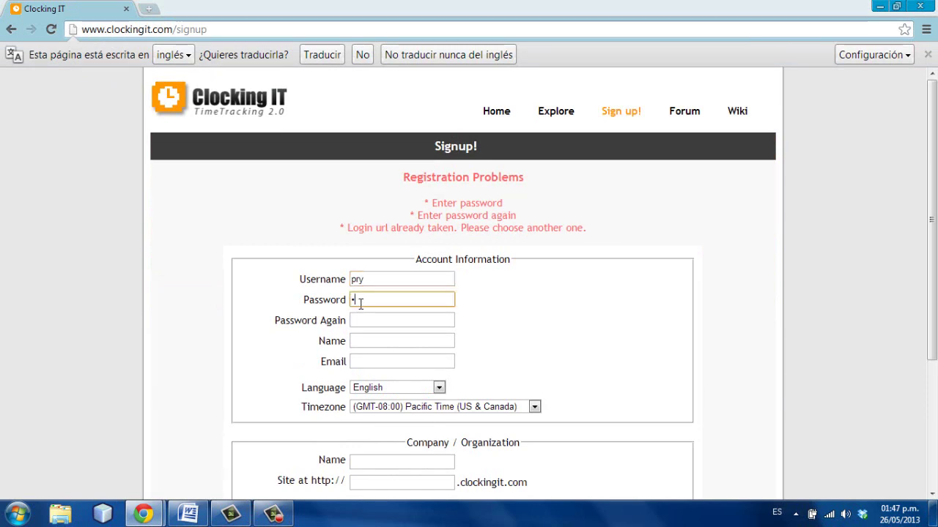
pyautogui.click(357, 320)
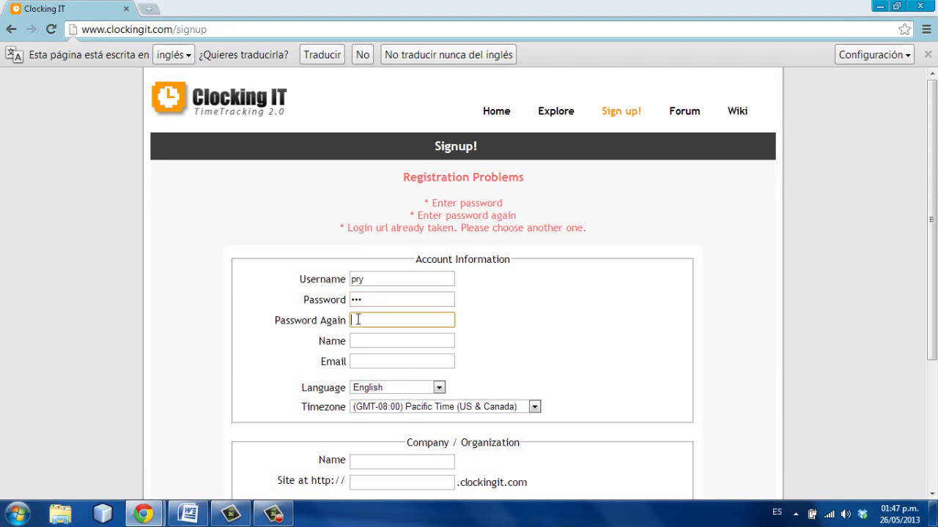
# - Fill in the account holder's name and pick the saved e-mail address from autocomplete
pyautogui.click(356, 339)
pyautogui.write('p')
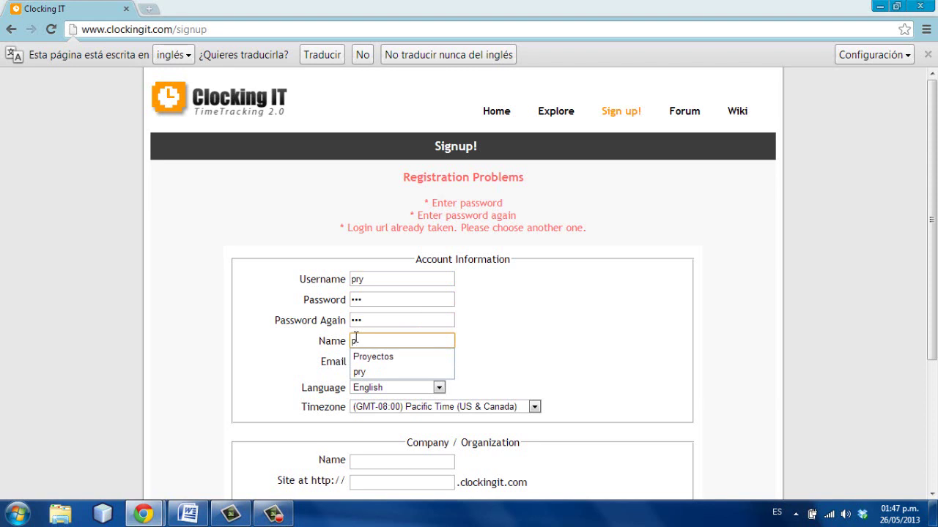
pyautogui.write('ry')
pyautogui.write('r')
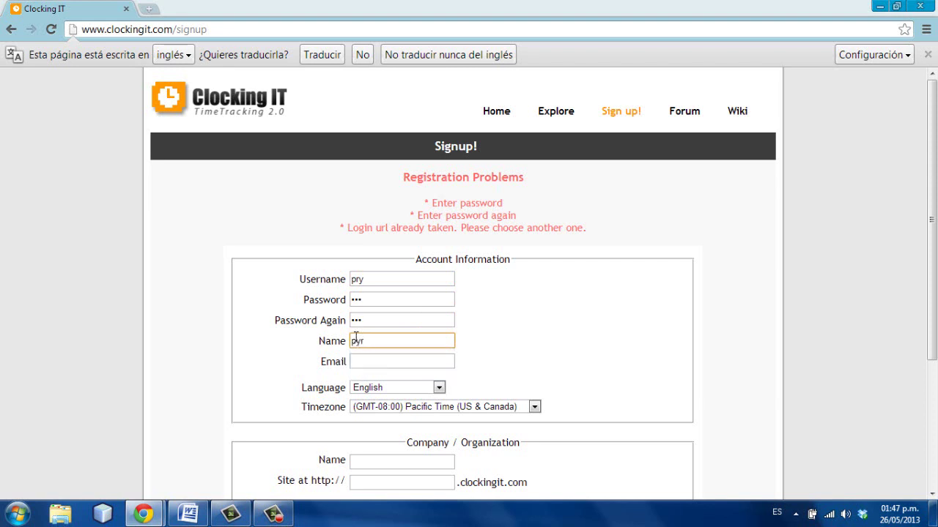
pyautogui.press('BackSpace')
pyautogui.press('BackSpace')
pyautogui.write('ry')
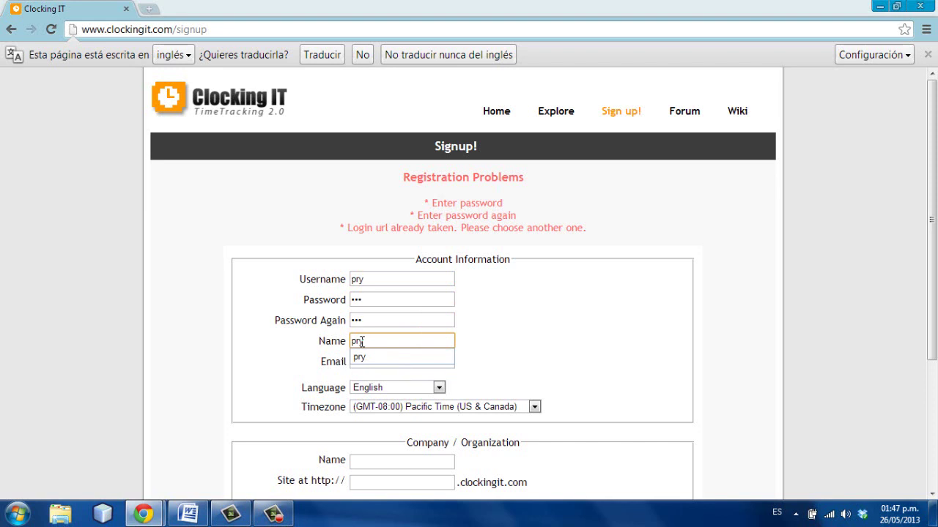
pyautogui.write('p')
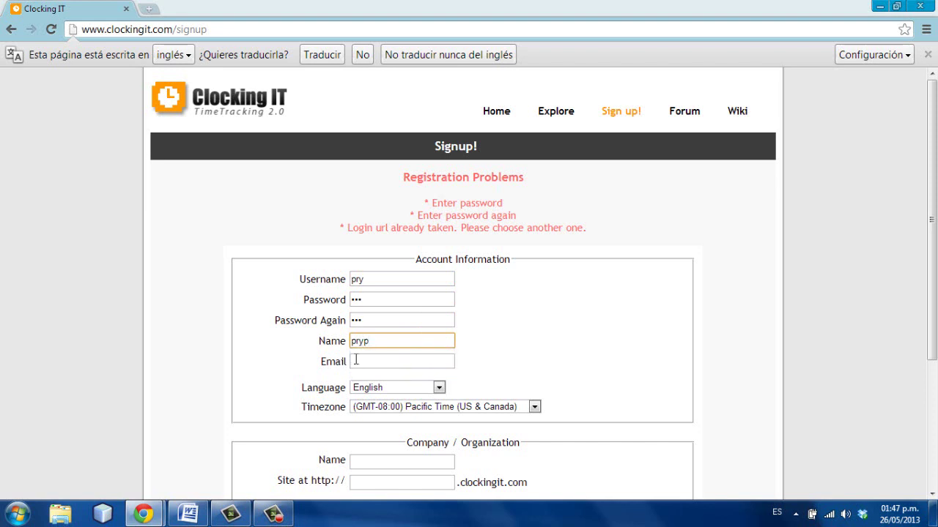
pyautogui.click(355, 364)
pyautogui.write('s')
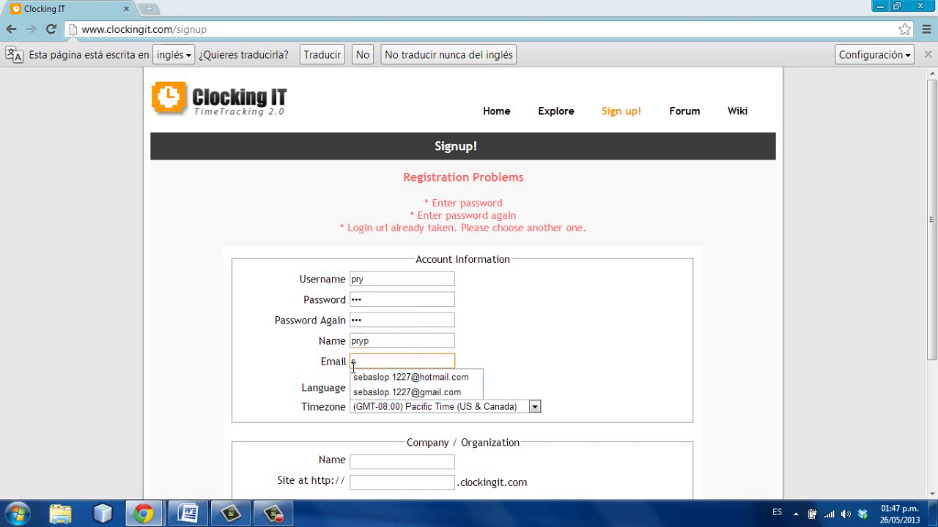
pyautogui.press('Down')
pyautogui.press('Down')
pyautogui.press('Return')
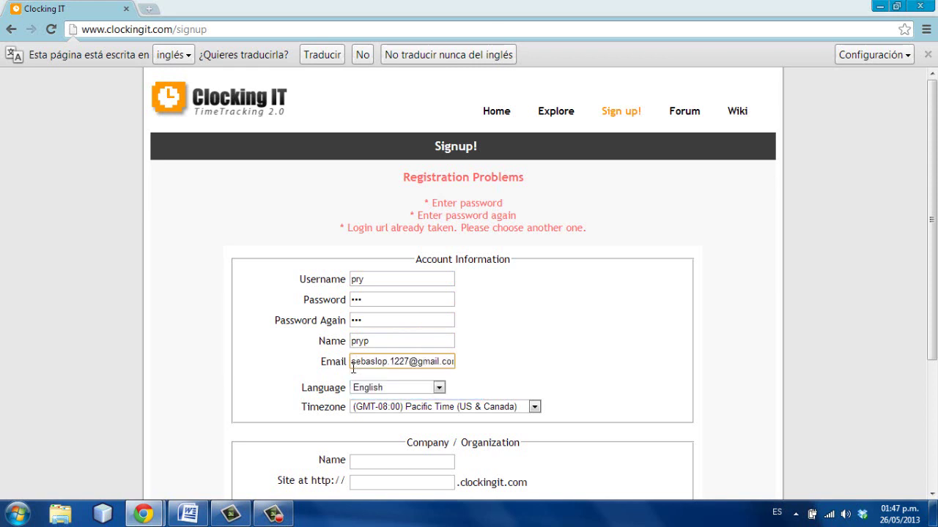
pyautogui.click(439, 388)
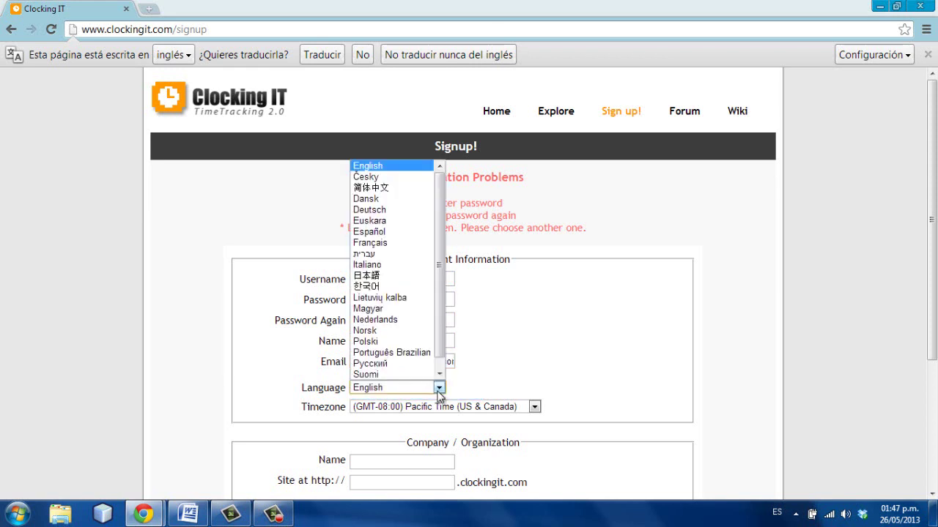
# - Choose Español as the language and (GMT-05:00) Bogota as the timezone
pyautogui.click(412, 233)
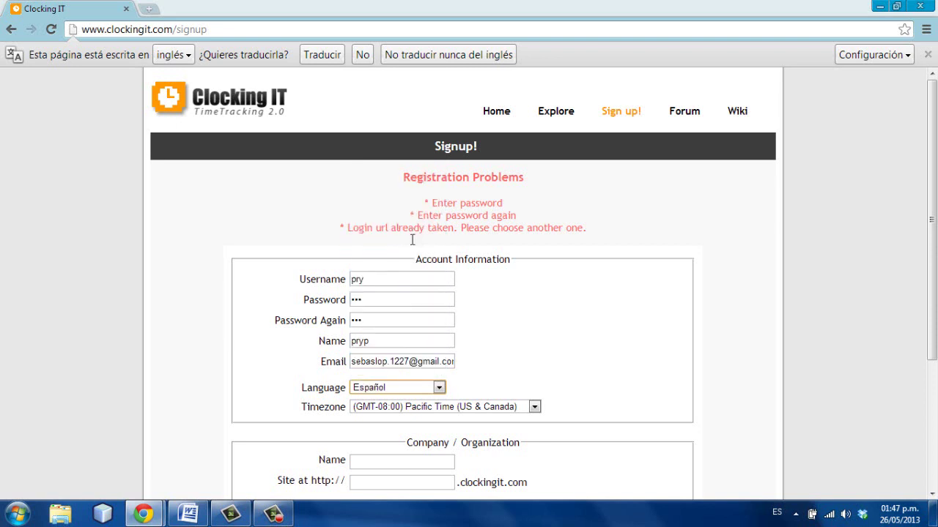
pyautogui.click(534, 407)
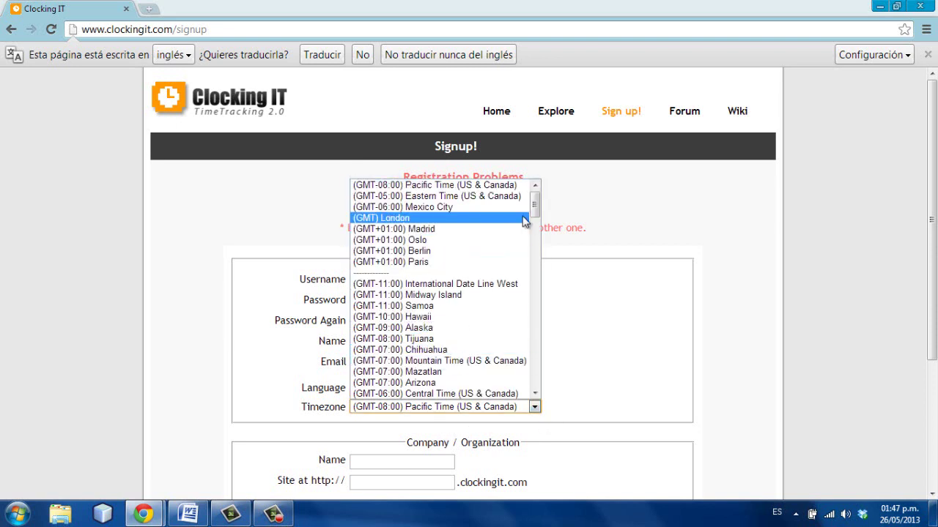
pyautogui.moveTo(531, 208); pyautogui.dragTo(523, 241)
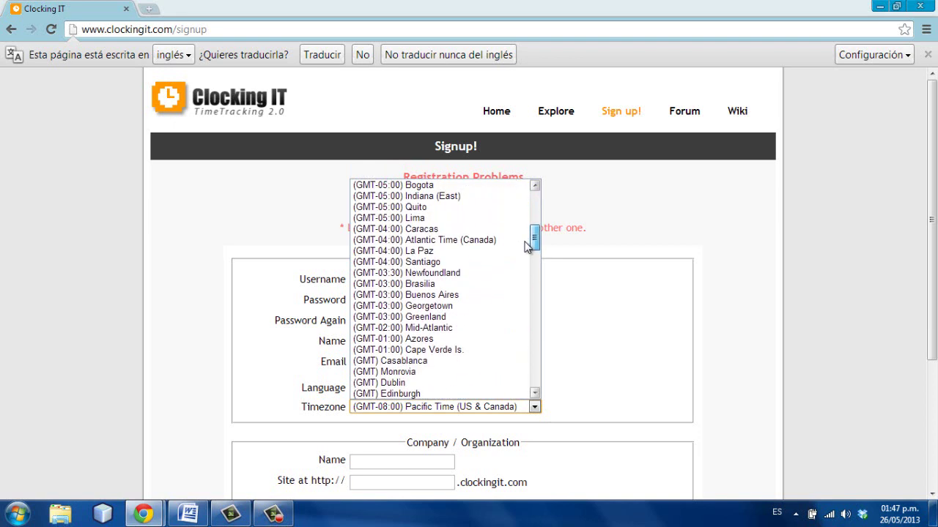
pyautogui.click(427, 186)
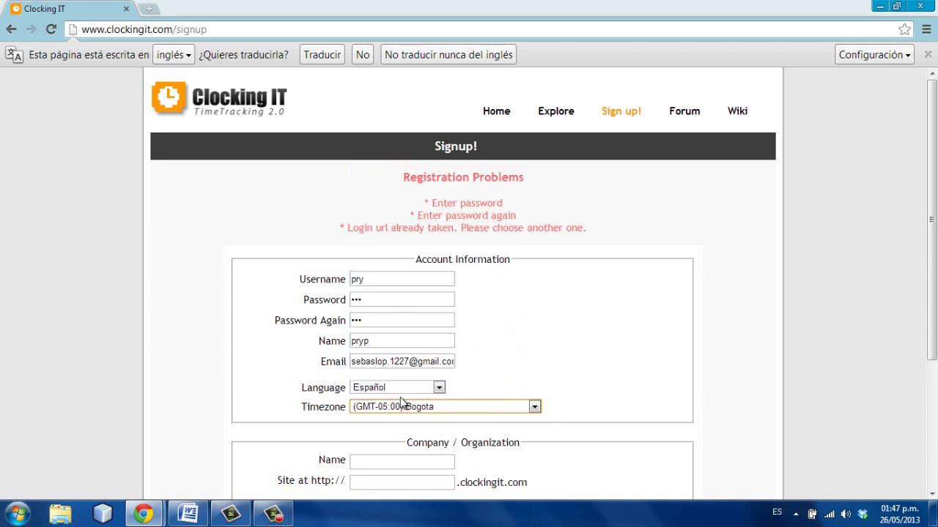
pyautogui.moveTo(936, 242); pyautogui.dragTo(935, 293)
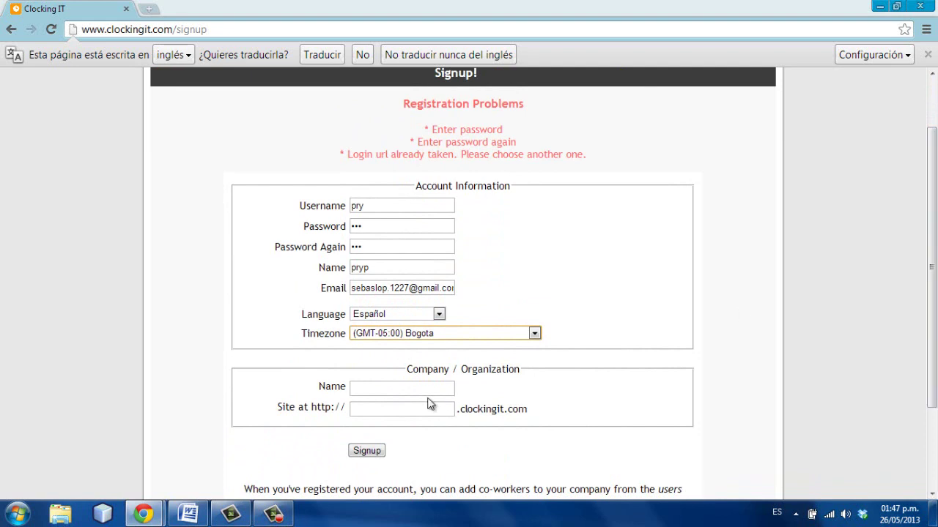
# - Enter company name pryp and site address proybase, then submit the signup
pyautogui.click(399, 392)
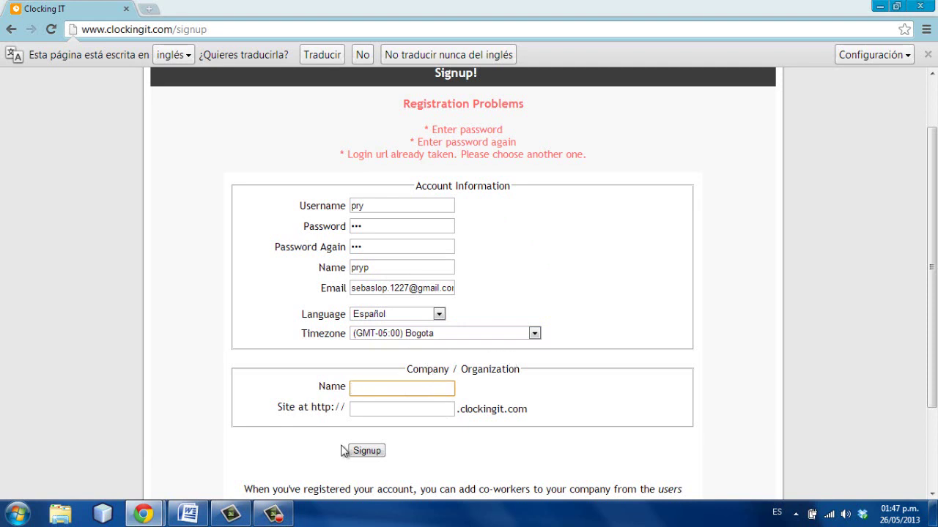
pyautogui.write('pry')
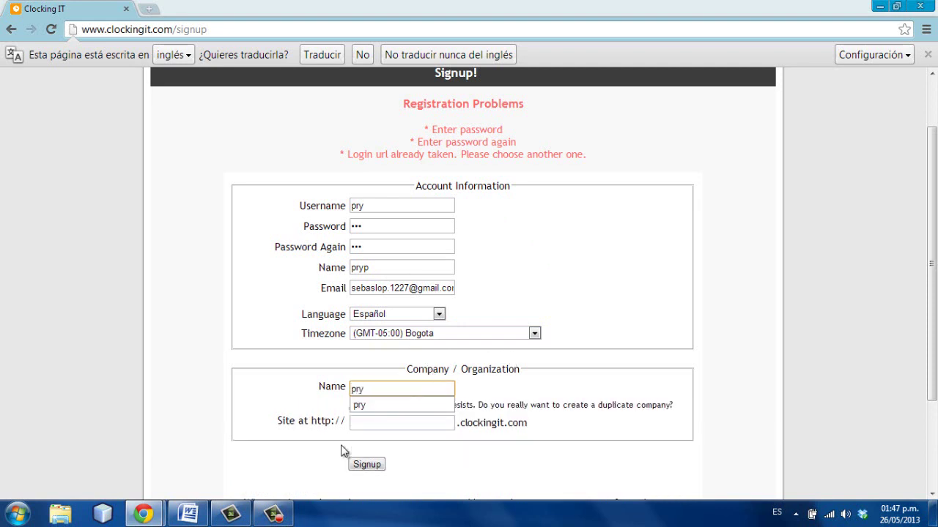
pyautogui.write('p')
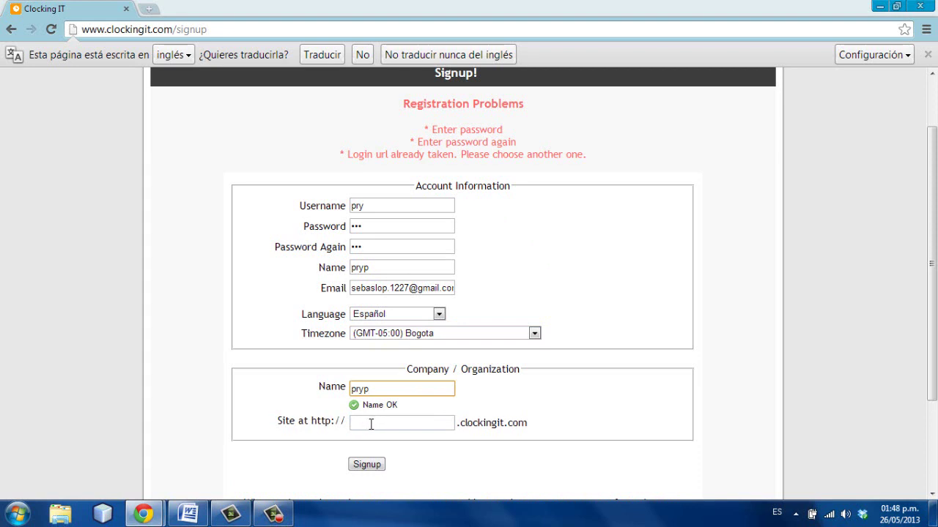
pyautogui.click(371, 424)
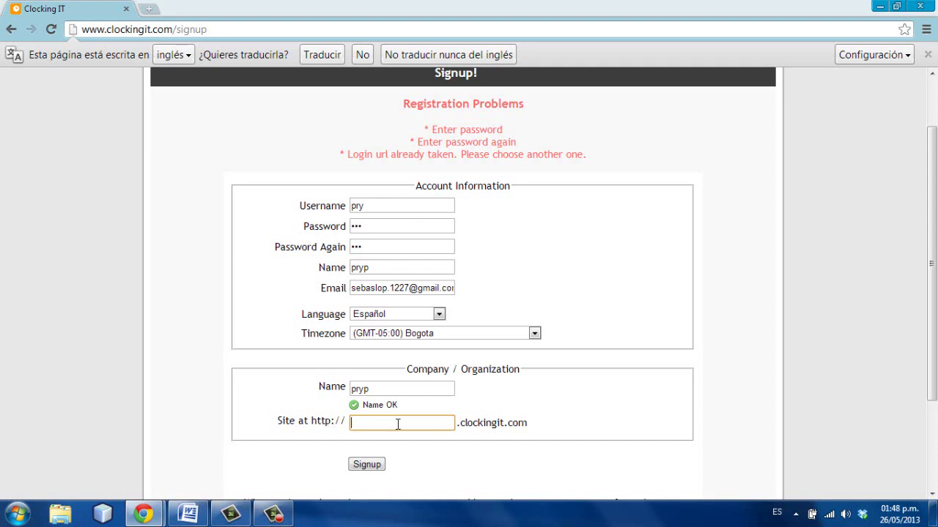
pyautogui.write('p')
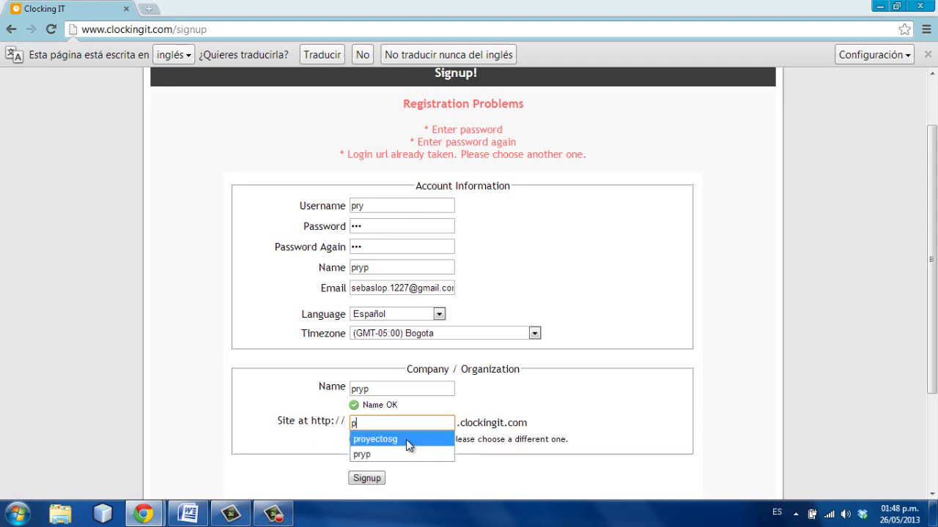
pyautogui.write('ry')
pyautogui.press('BackSpace')
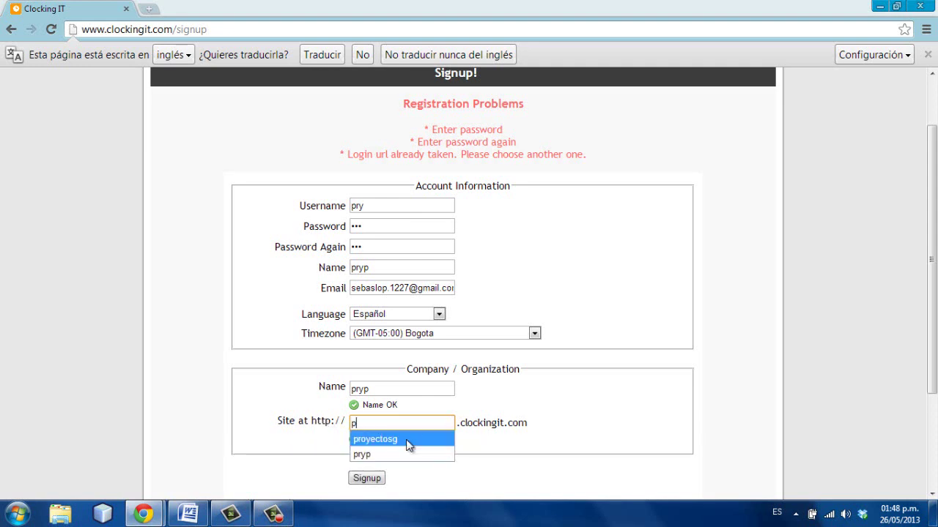
pyautogui.write('r')
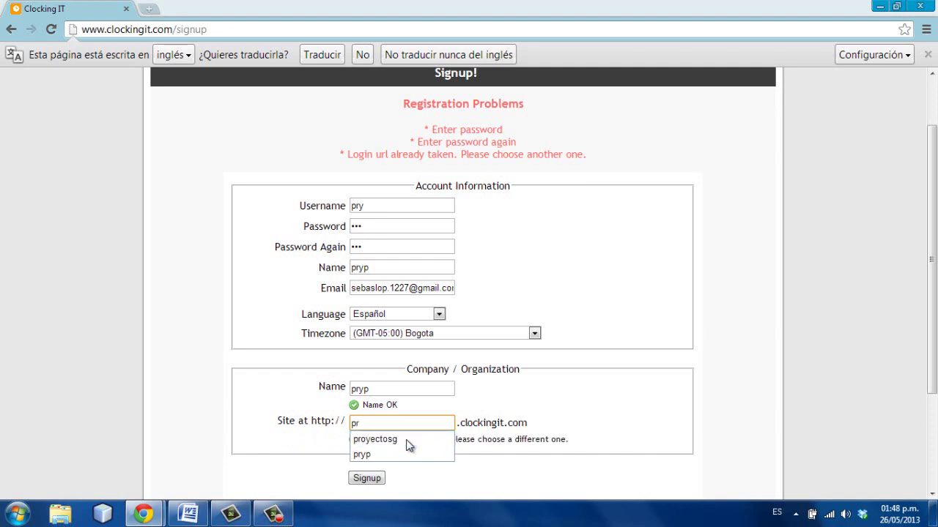
pyautogui.write('oye')
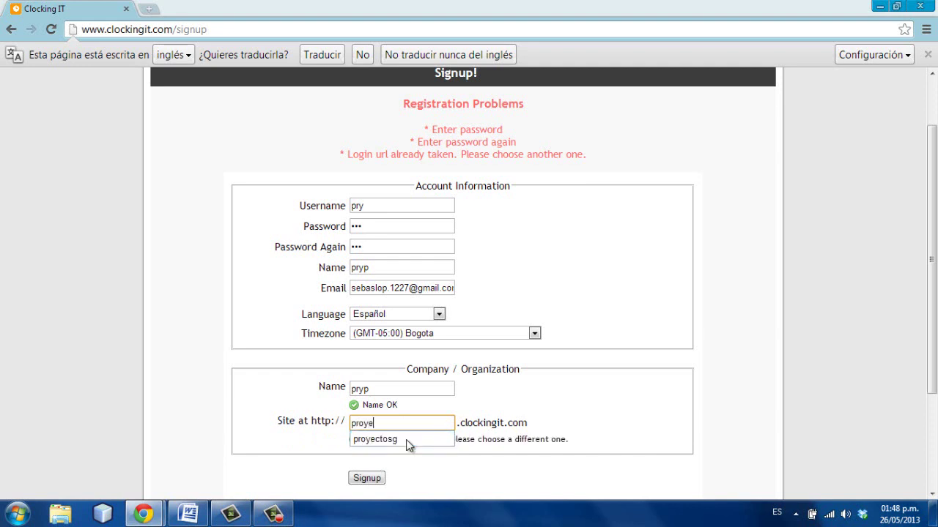
pyautogui.write('ct')
pyautogui.click(419, 472)
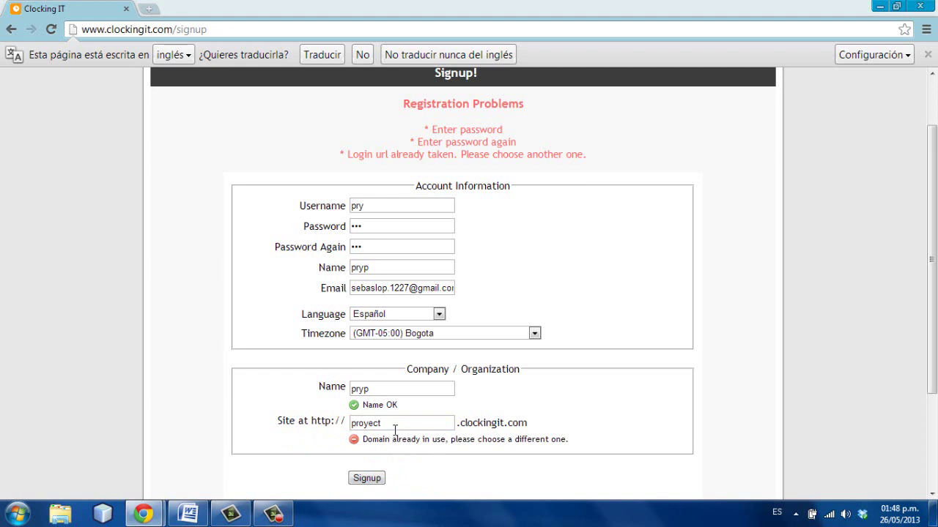
pyautogui.click(395, 429)
pyautogui.press('BackSpace')
pyautogui.press('BackSpace')
pyautogui.press('BackSpace')
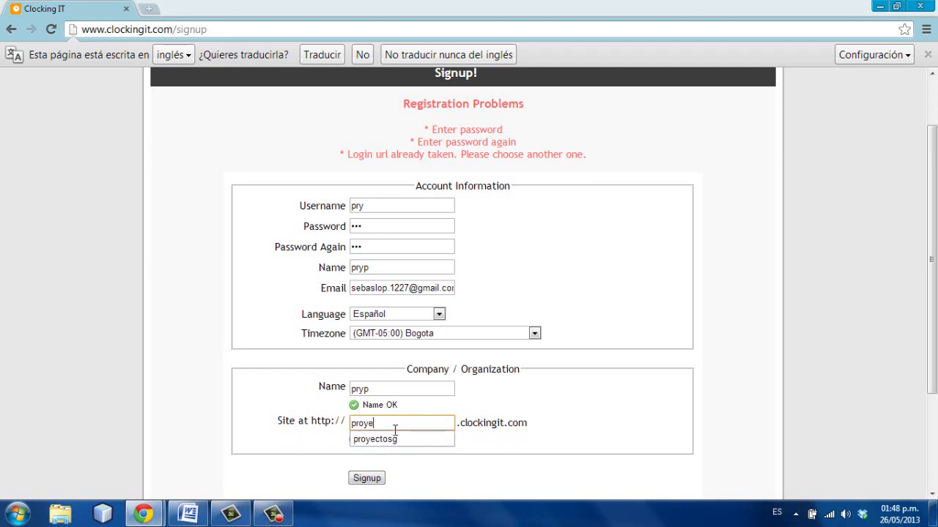
pyautogui.write('base')
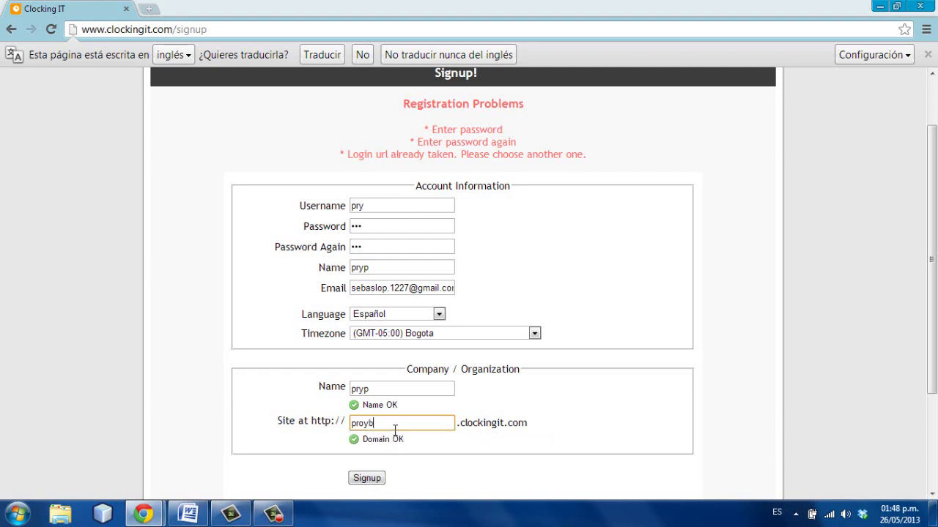
pyautogui.click(369, 477)
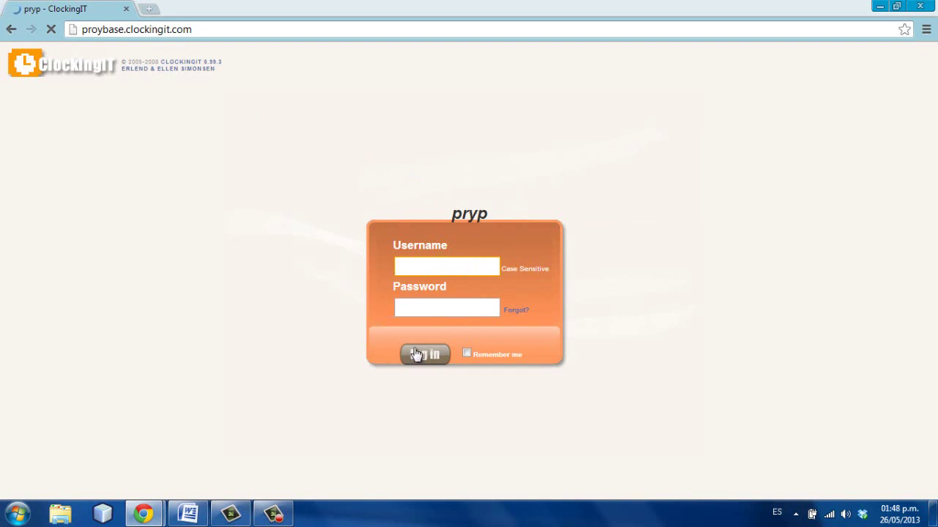
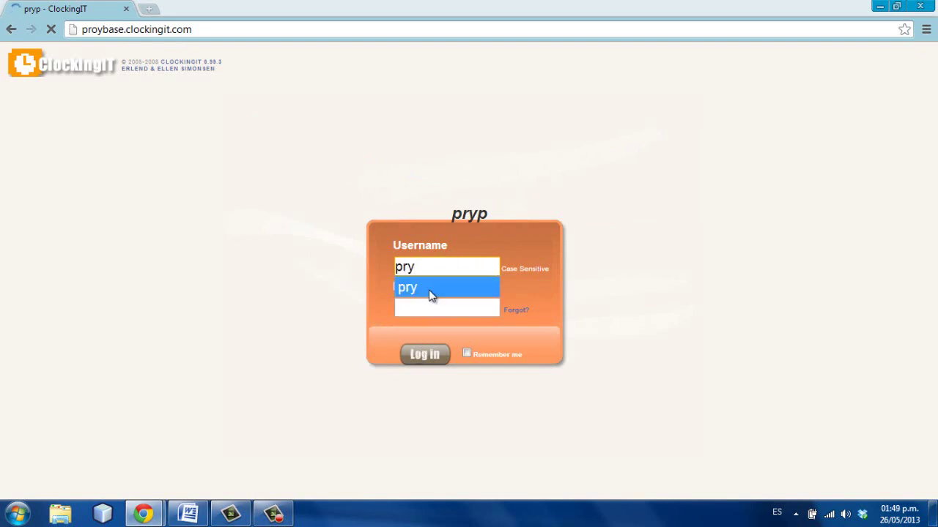
# - Log in to proybase.clockingit.com with the saved username and the account password
pyautogui.click(428, 289)
pyautogui.click(430, 304)
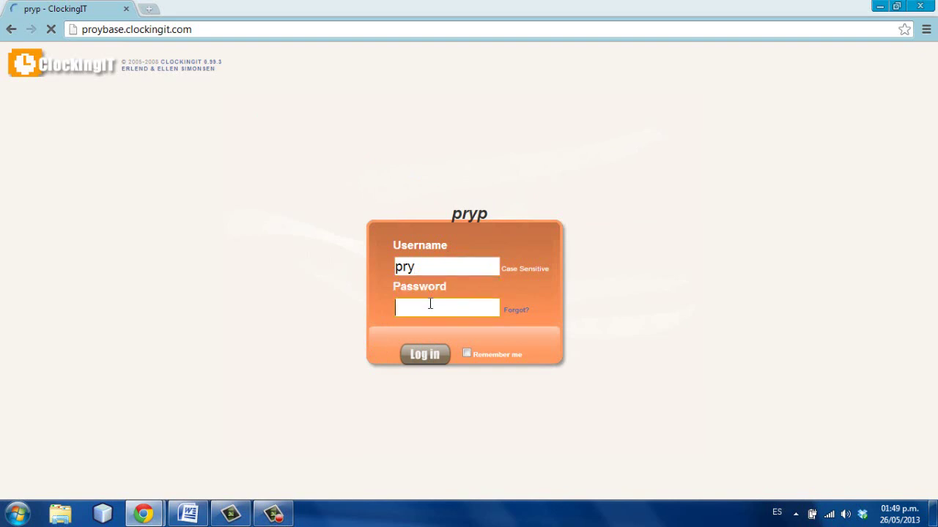
pyautogui.press('Return')
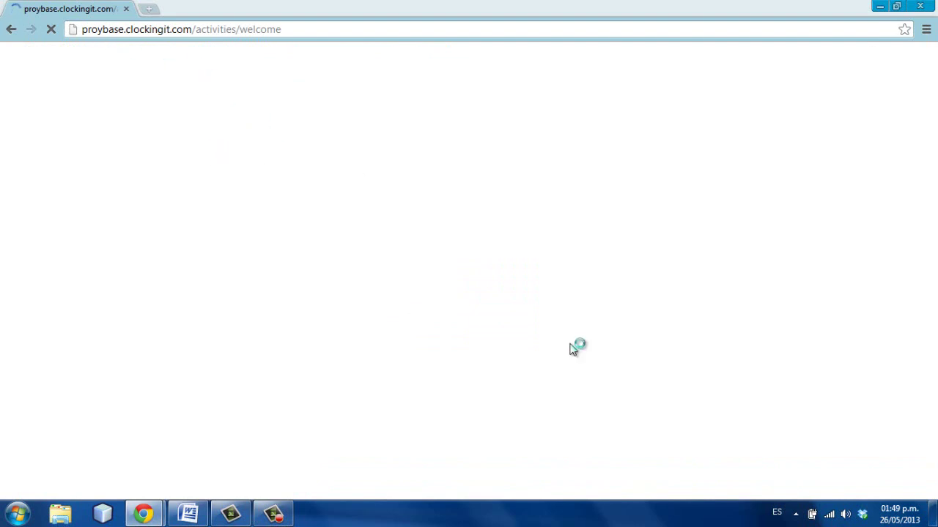
pyautogui.click(273, 514)
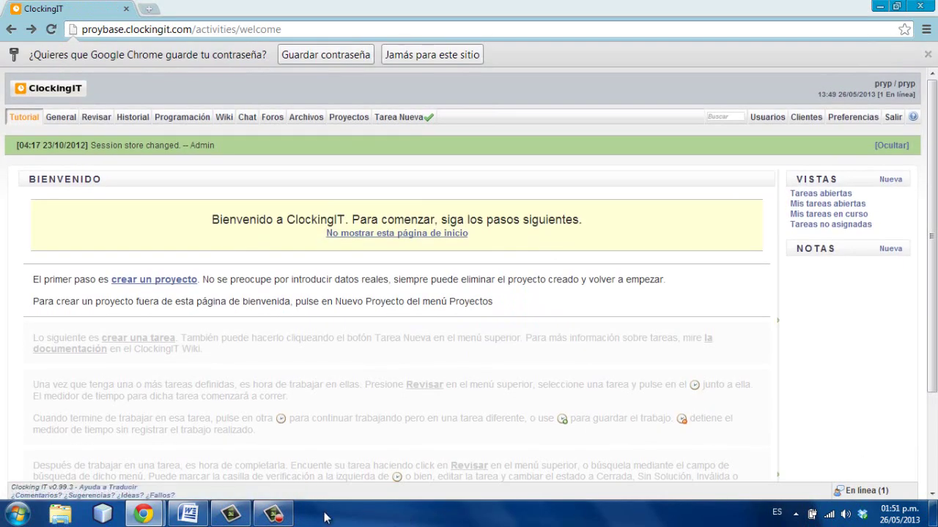
# - Close Chrome's save-password bar and scroll through the Spanish welcome page
pyautogui.click(275, 515)
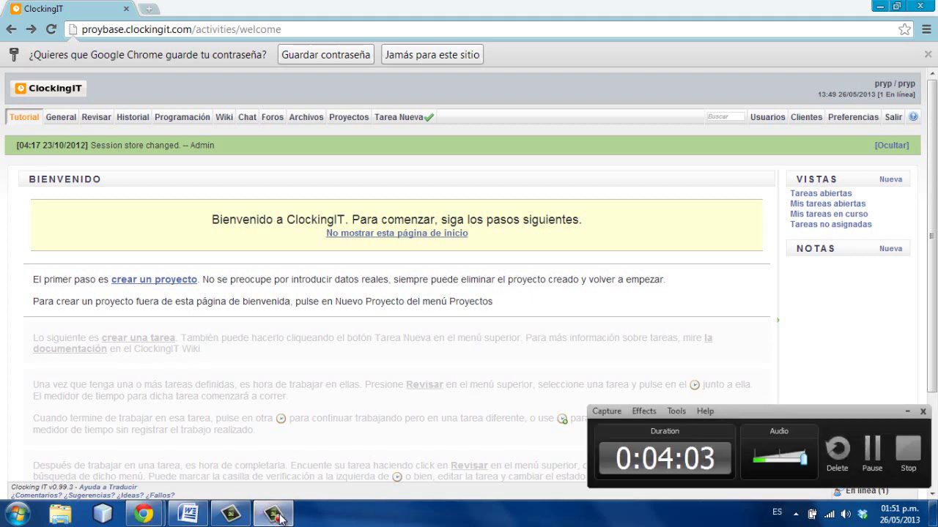
pyautogui.click(275, 515)
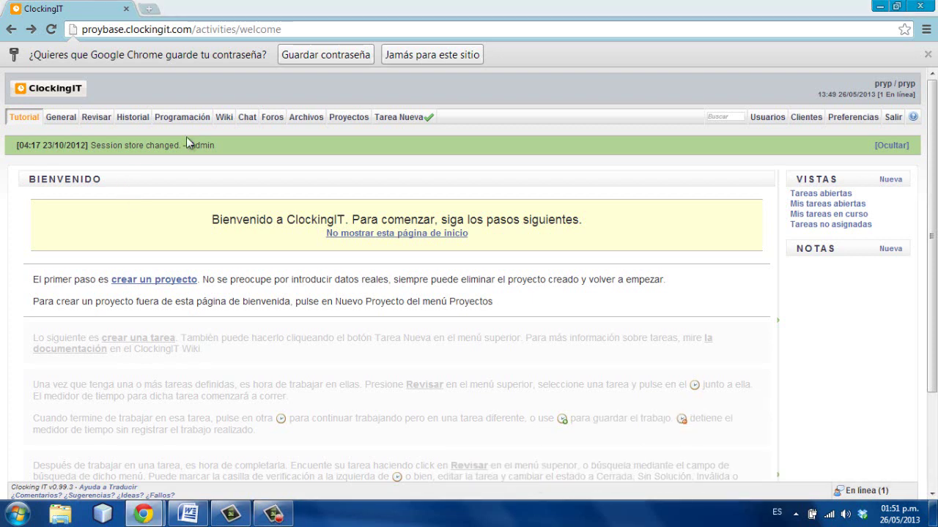
pyautogui.click(928, 55)
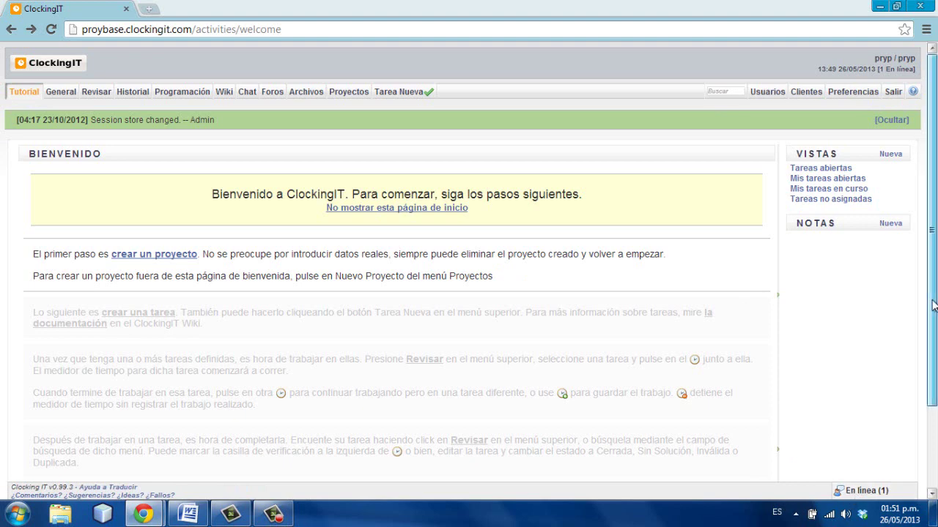
pyautogui.moveTo(935, 306); pyautogui.dragTo(935, 369)
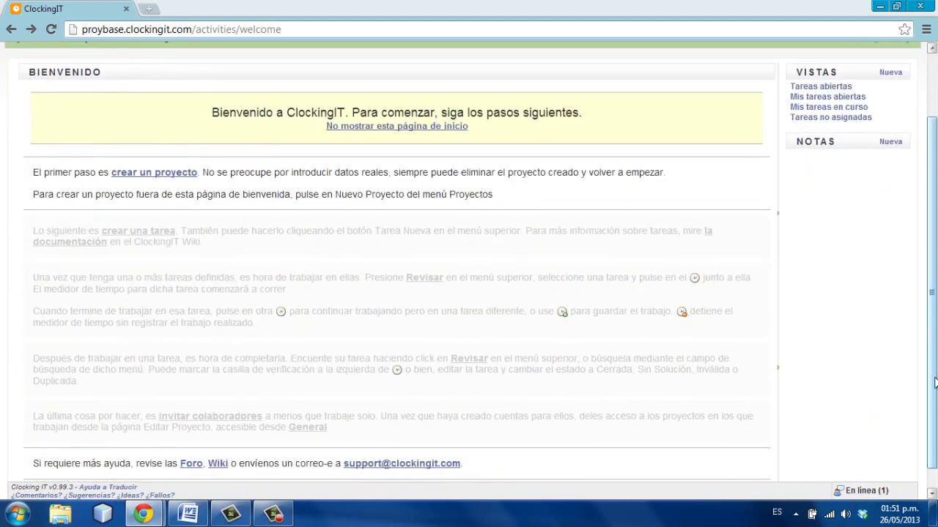
pyautogui.moveTo(935, 381); pyautogui.dragTo(935, 319)
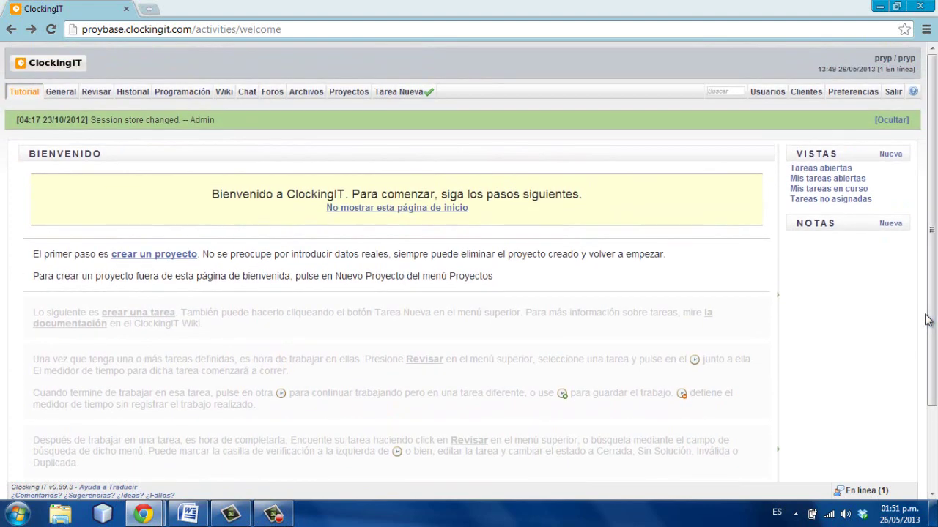
# - Create project Prueba with the description 'prueba proyecto'
pyautogui.click(355, 107)
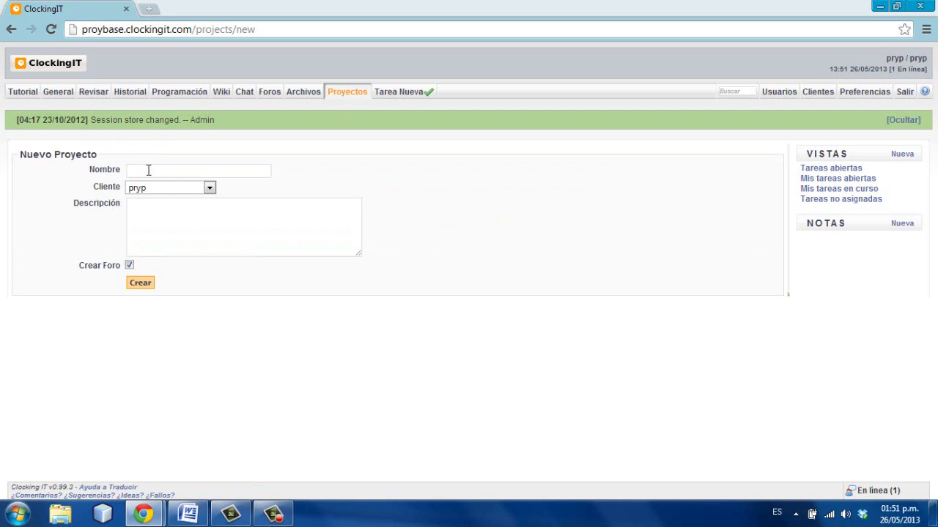
pyautogui.click(148, 171)
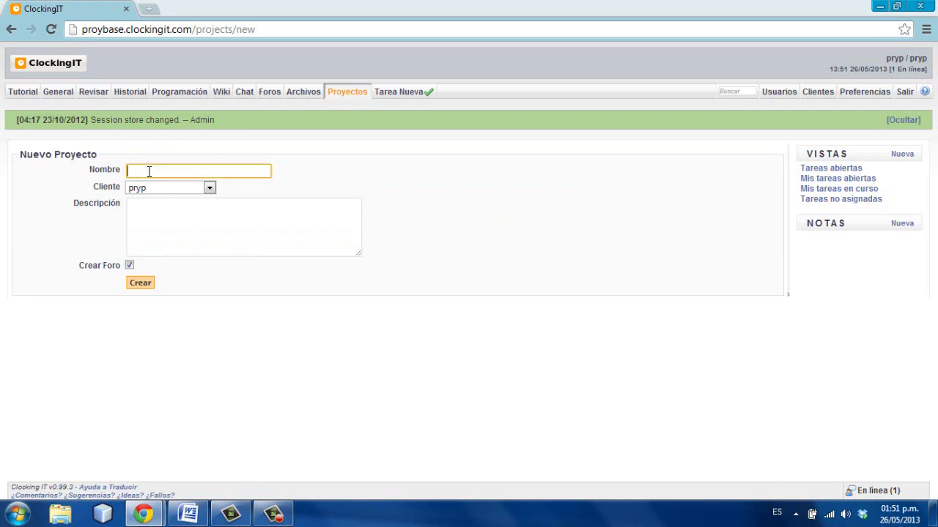
pyautogui.write('p')
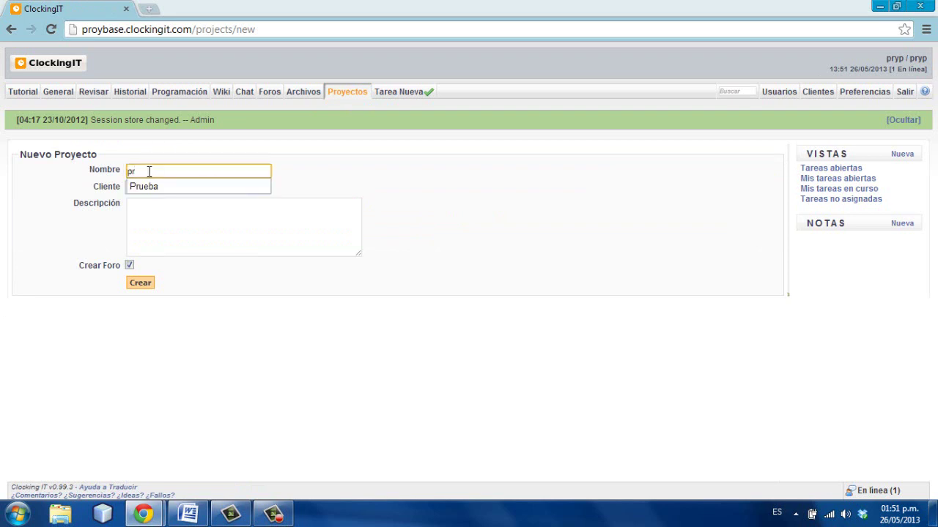
pyautogui.write('r')
pyautogui.press('Down')
pyautogui.press('Return')
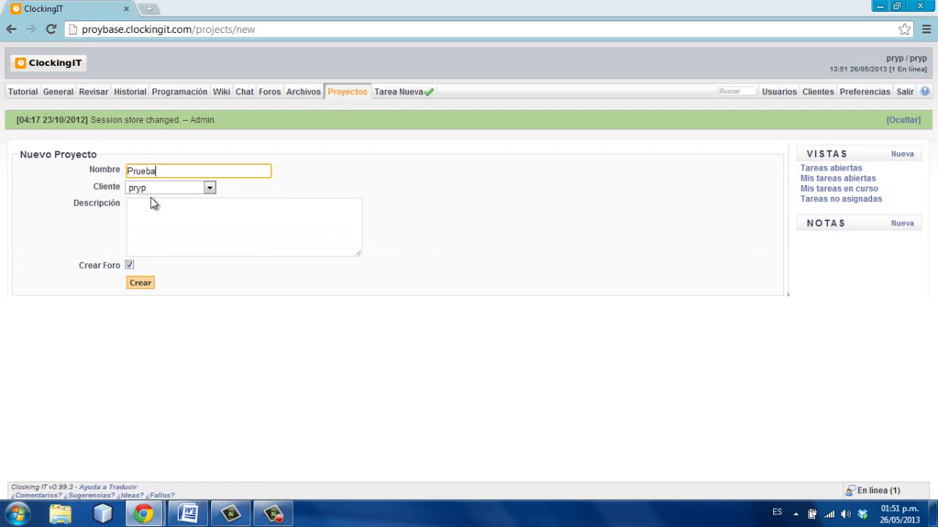
pyautogui.click(150, 206)
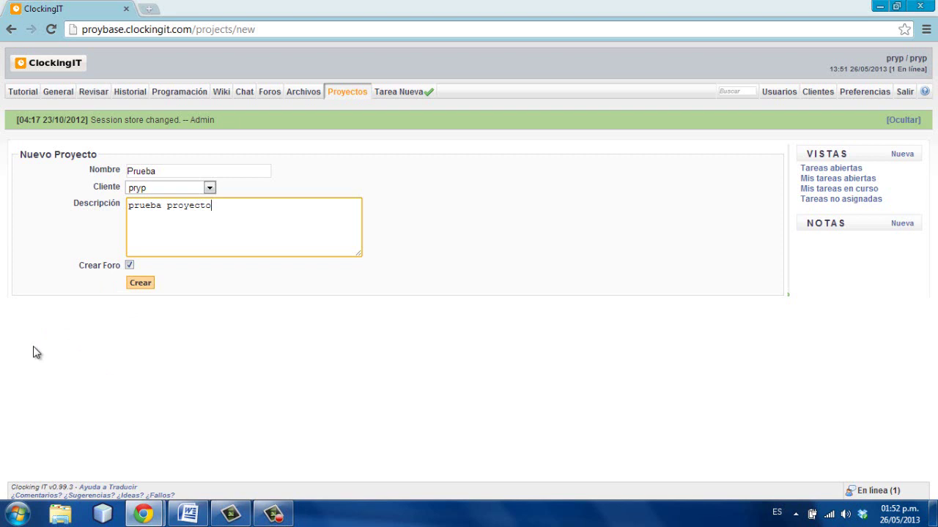
pyautogui.click(144, 283)
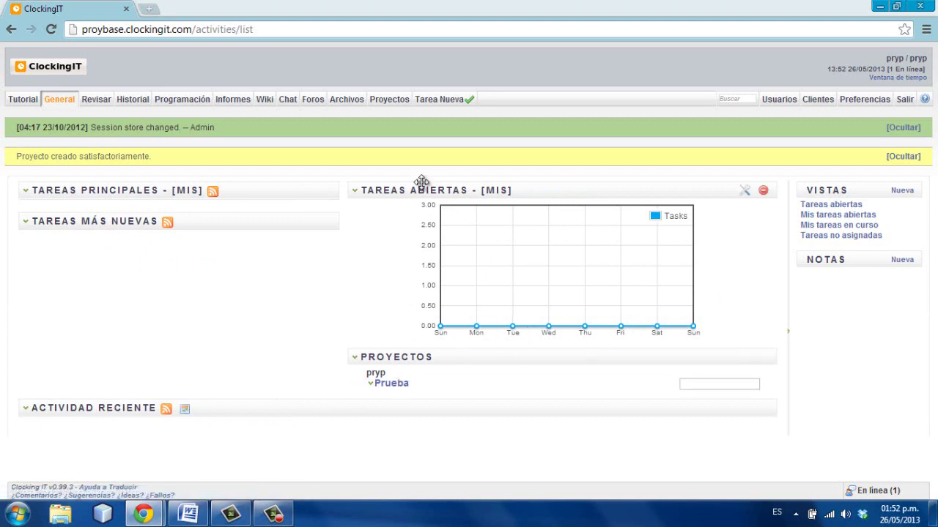
# - Open the Prueba project's edit page from the Proyectos list
pyautogui.click(396, 101)
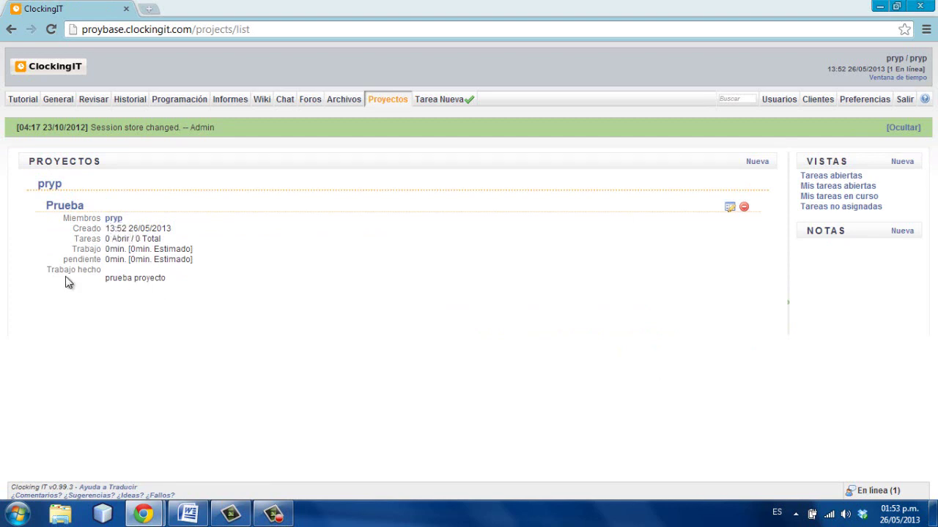
pyautogui.click(729, 209)
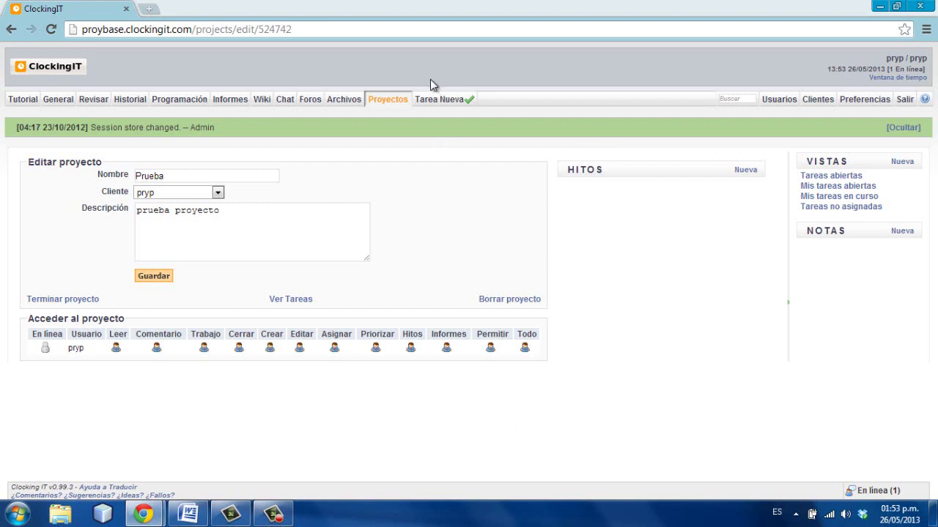
# - Draft a new task named 'tarea 1', filling in its tags, description and comment
pyautogui.click(431, 101)
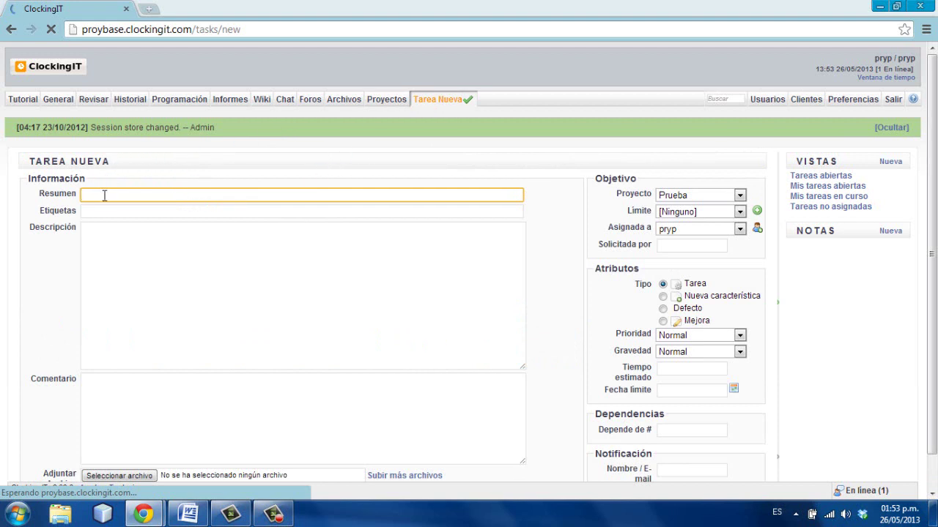
pyautogui.write('tare')
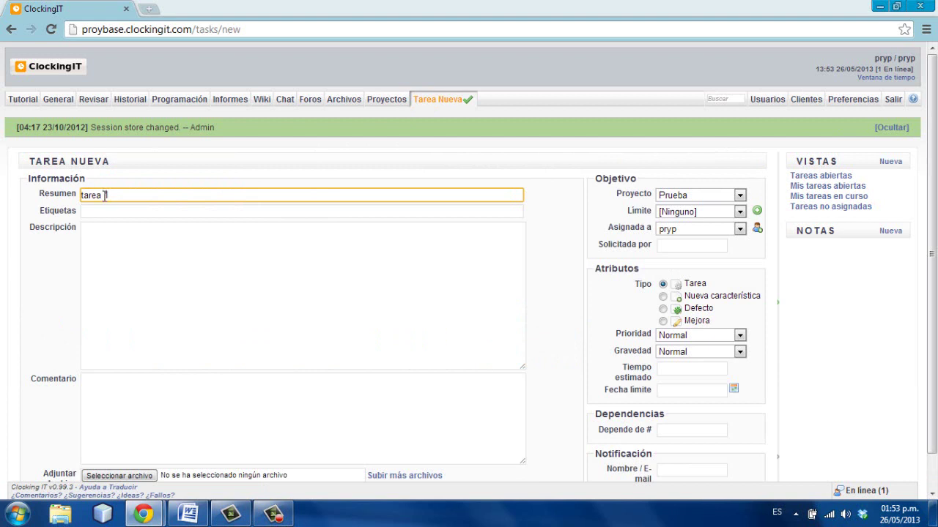
pyautogui.write('a 1')
pyautogui.click(103, 211)
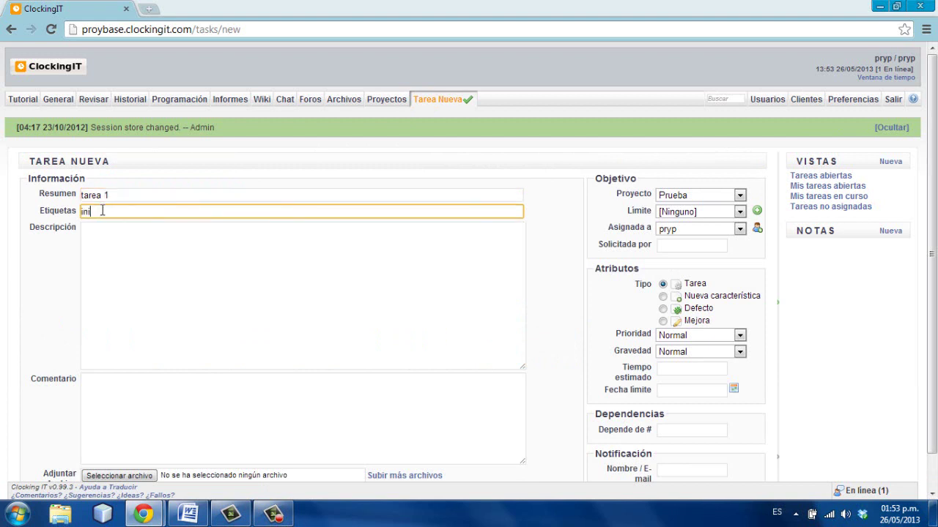
pyautogui.click(95, 248)
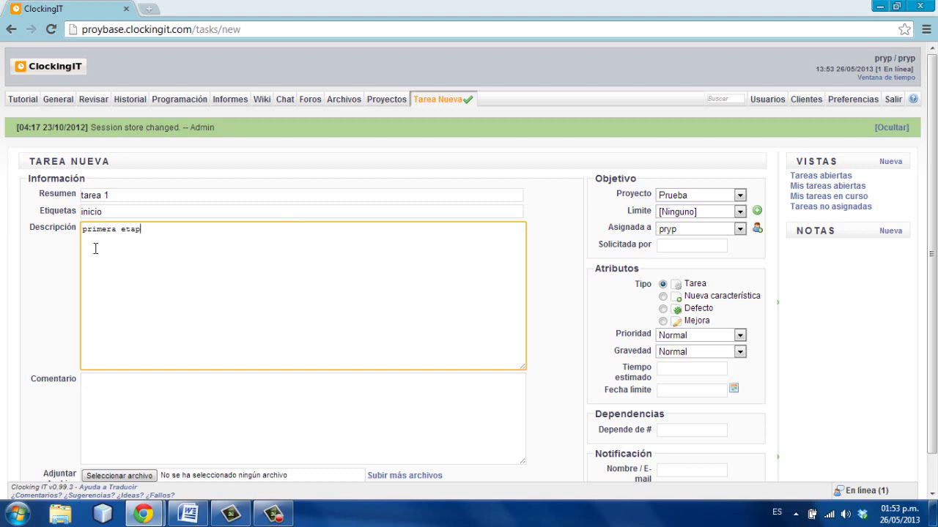
pyautogui.click(128, 389)
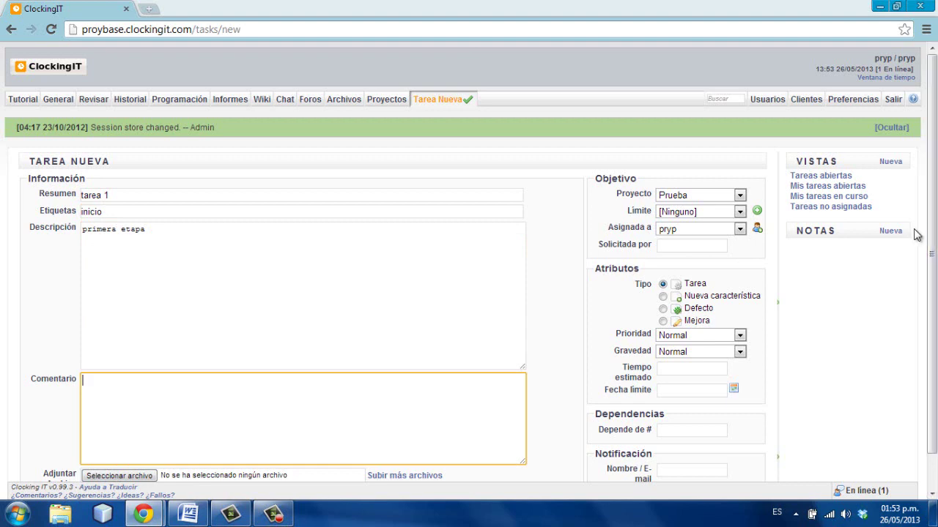
pyautogui.scroll(-2, 929, 293)
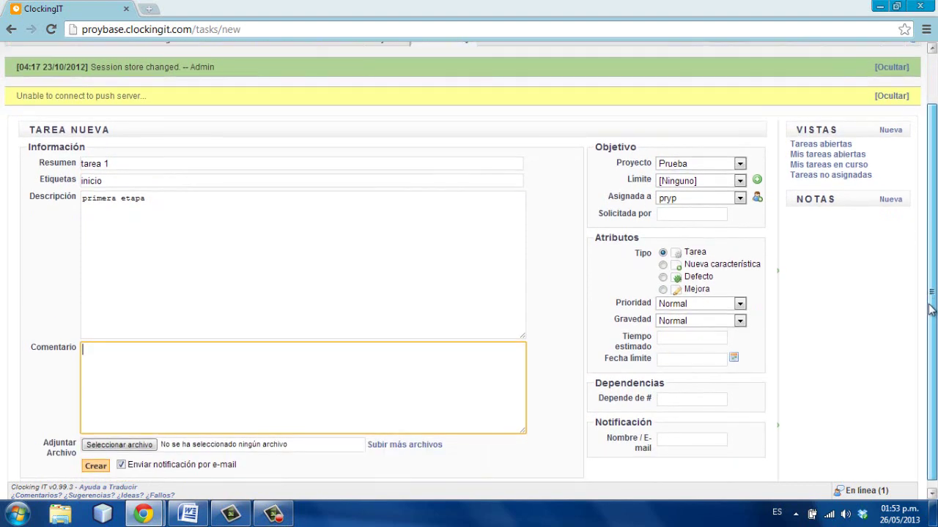
pyautogui.scroll(-1, 929, 293)
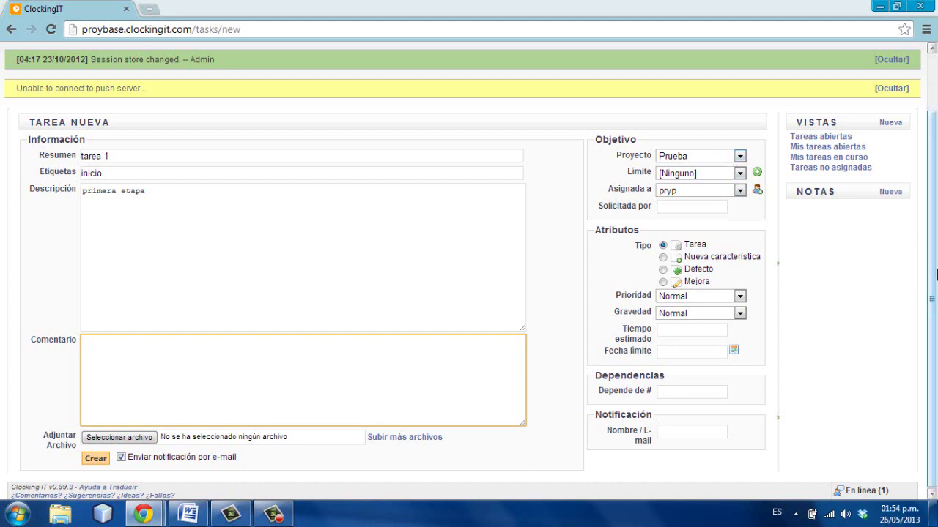
pyautogui.moveTo(935, 274); pyautogui.dragTo(935, 211)
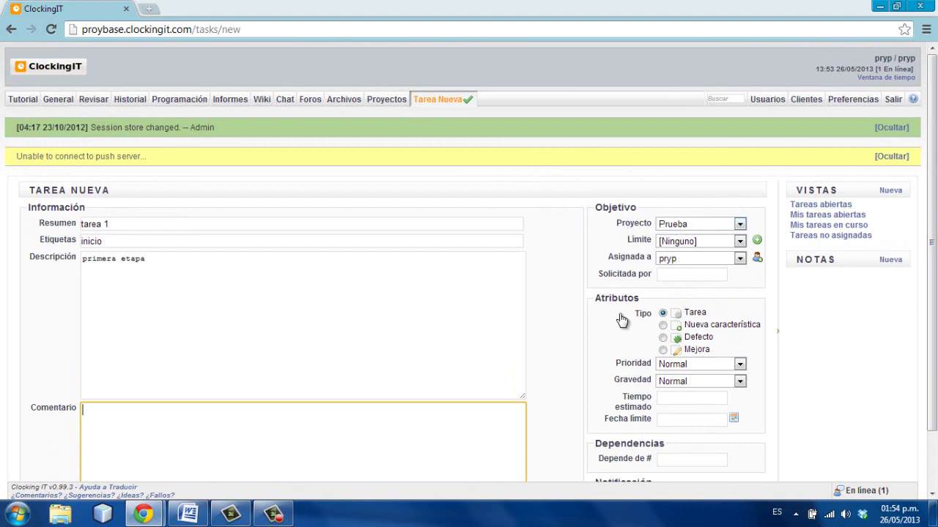
# - Keep Prueba as the task's project and open the Nuevo hito milestone form
pyautogui.click(739, 225)
pyautogui.click(696, 247)
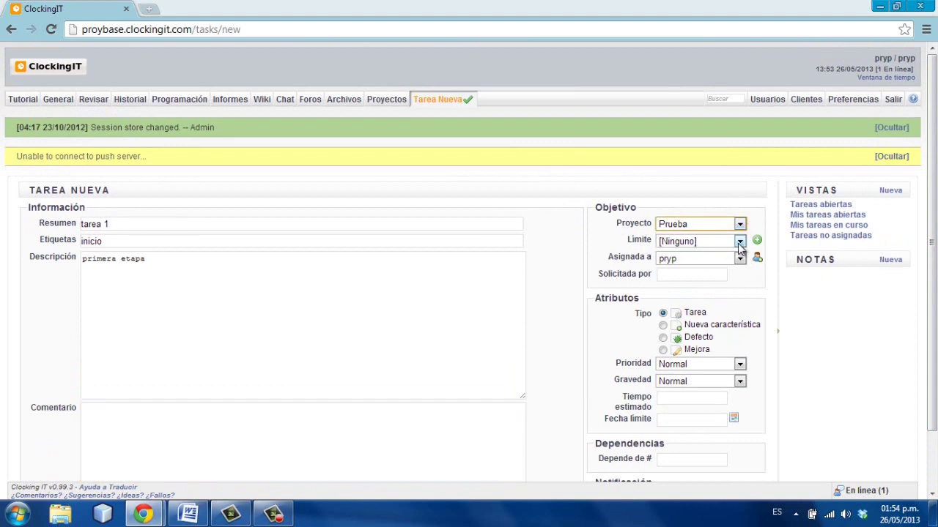
pyautogui.click(757, 241)
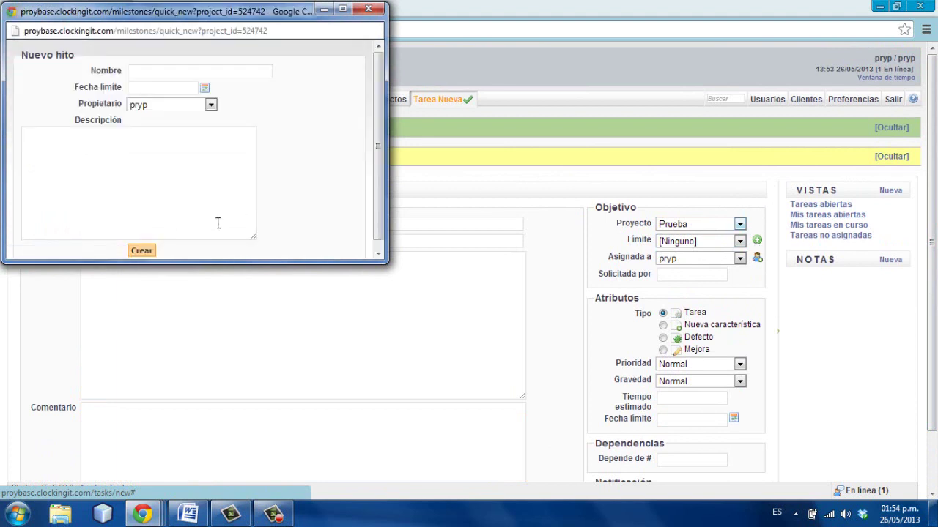
# - Create milestone 'introduccion' due 30/05/2013 with description 'tener todo listo'
pyautogui.click(165, 78)
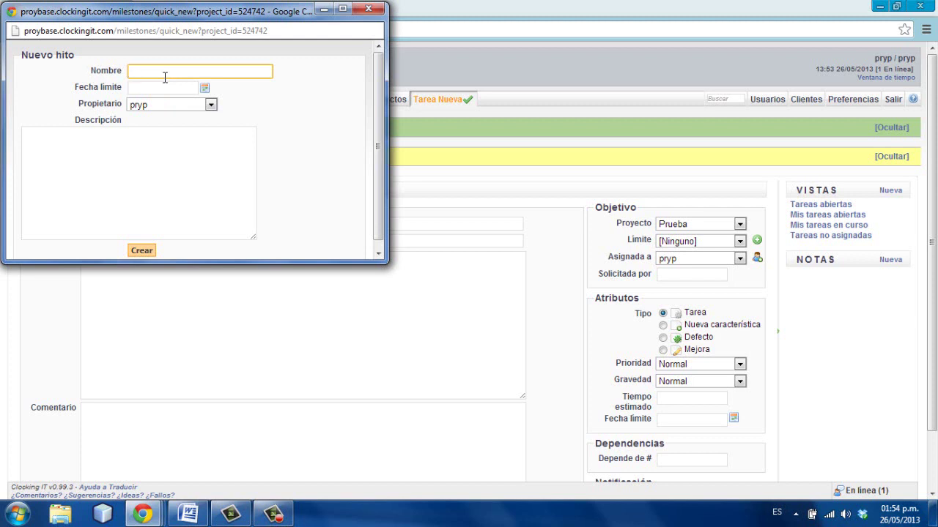
pyautogui.write('introduccion')
pyautogui.click(206, 89)
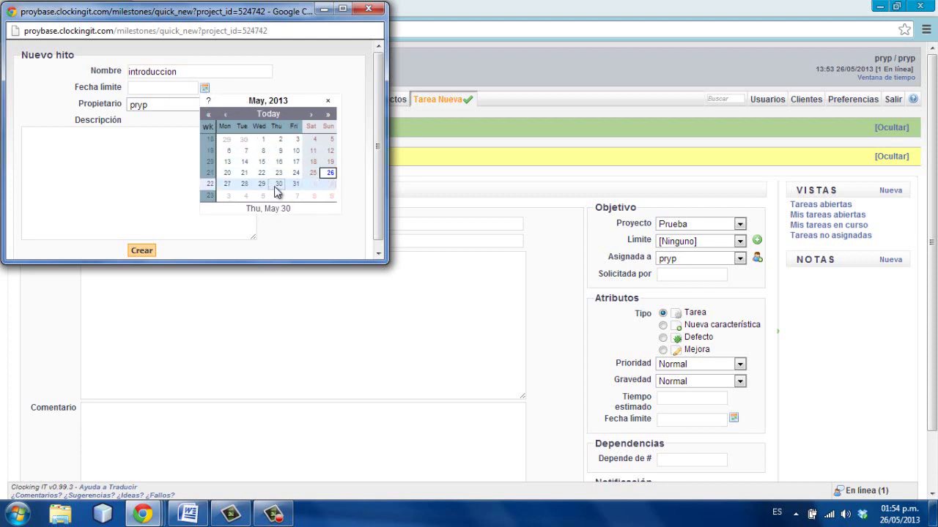
pyautogui.click(279, 184)
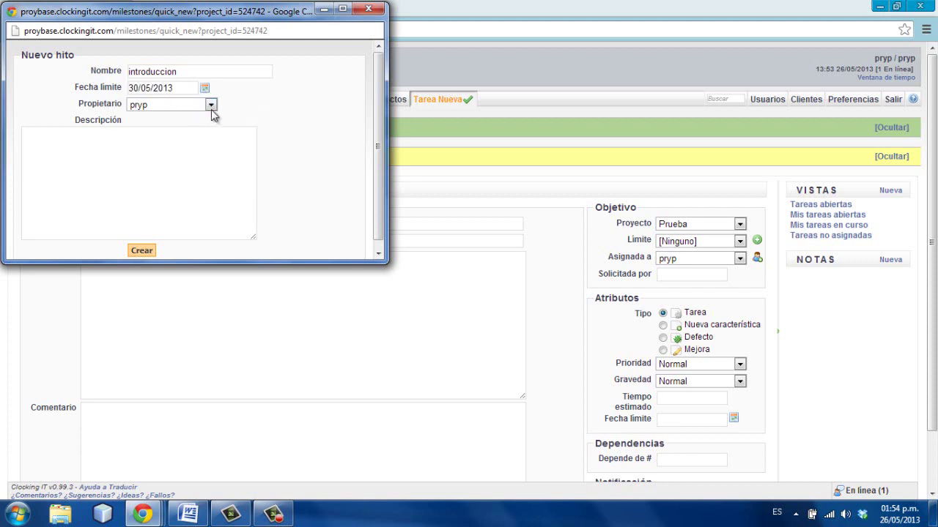
pyautogui.click(210, 104)
pyautogui.click(211, 104)
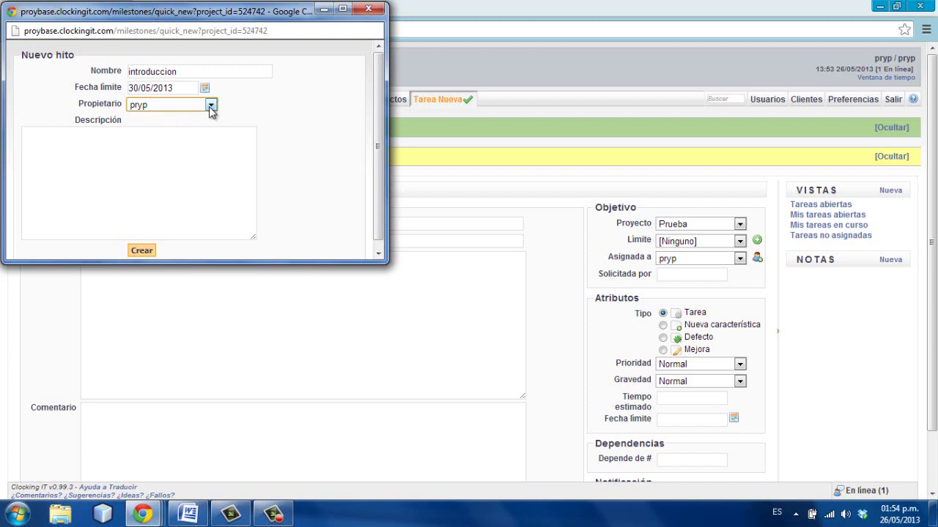
pyautogui.click(95, 158)
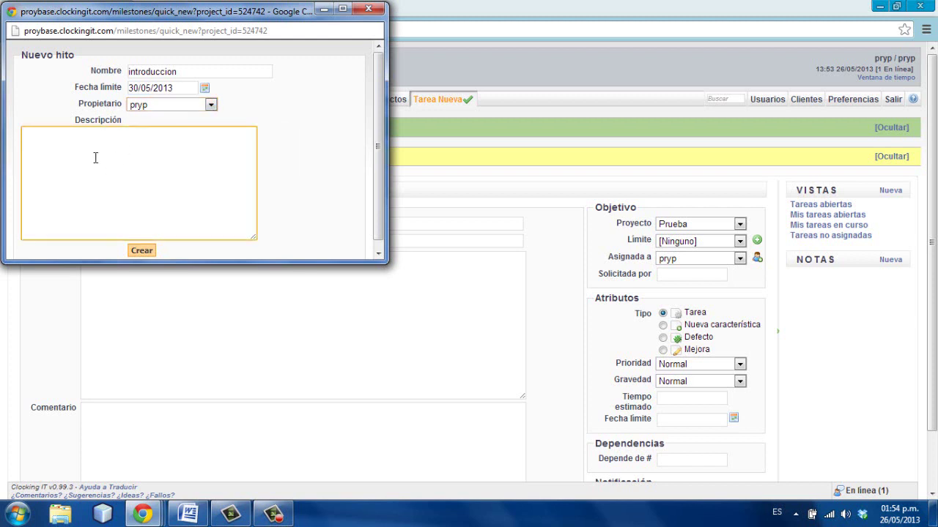
pyautogui.write('tener todo listo')
pyautogui.click(139, 253)
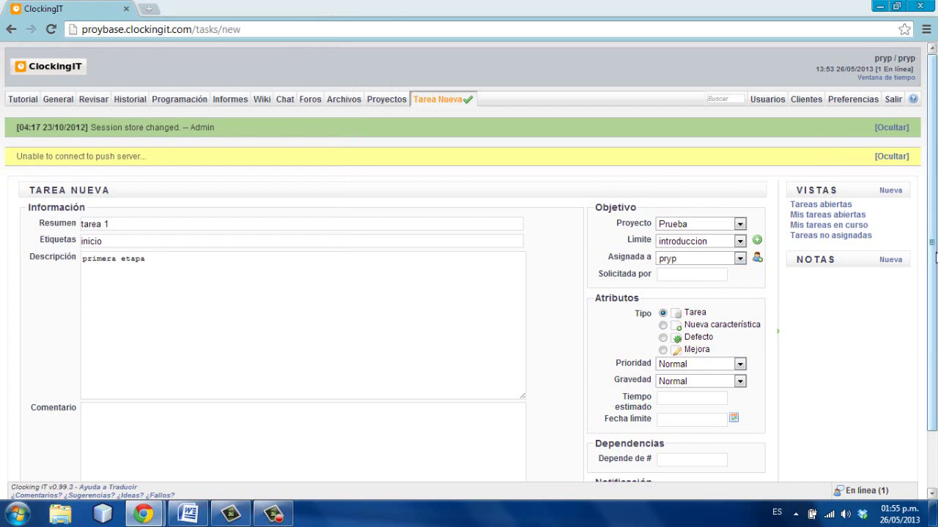
# - Keep the current user as assignee and add a second, empty assignee slot
pyautogui.scroll(-2, 931, 252)
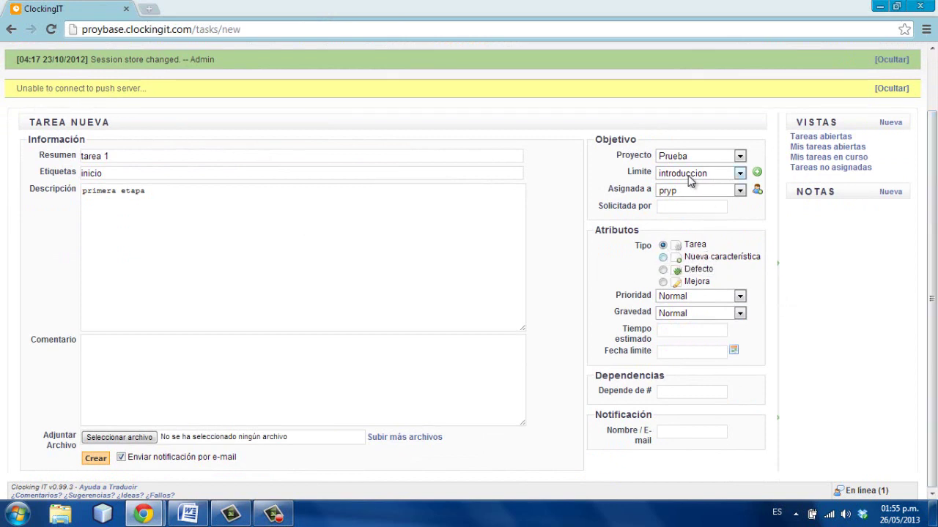
pyautogui.click(740, 192)
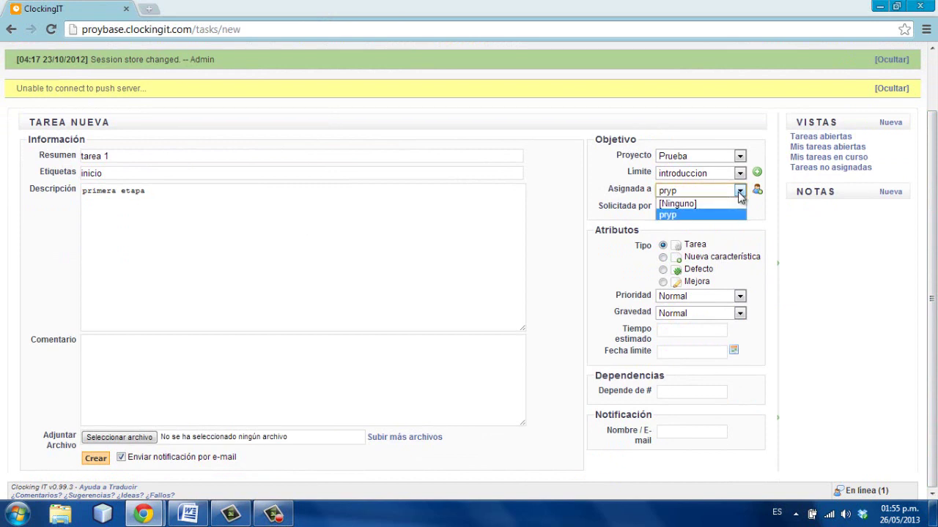
pyautogui.click(740, 192)
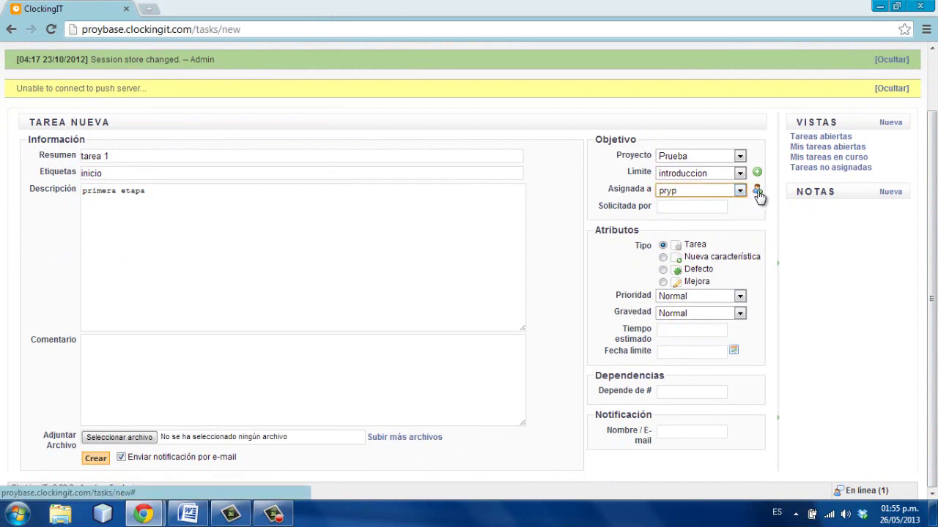
pyautogui.click(757, 192)
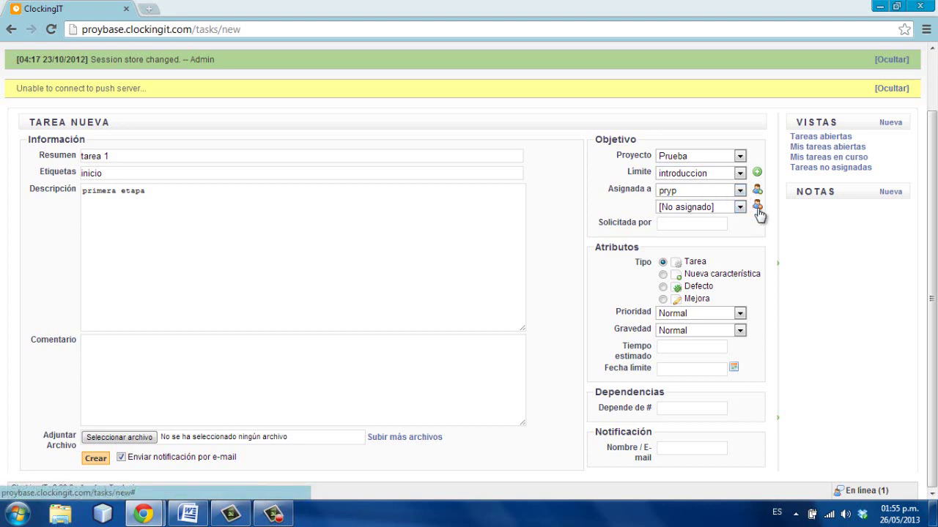
pyautogui.click(661, 224)
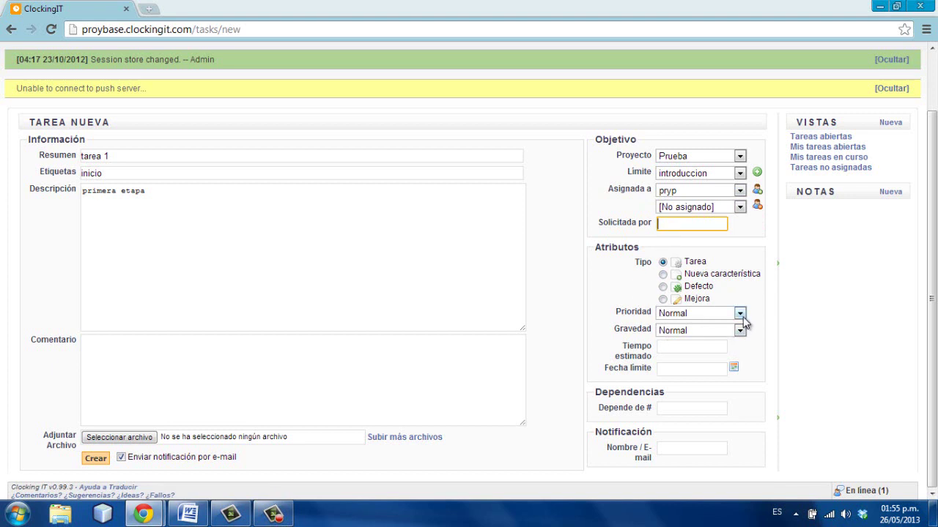
# - Leave priority and severity at Normal and move on to the task dependencies field
pyautogui.click(741, 317)
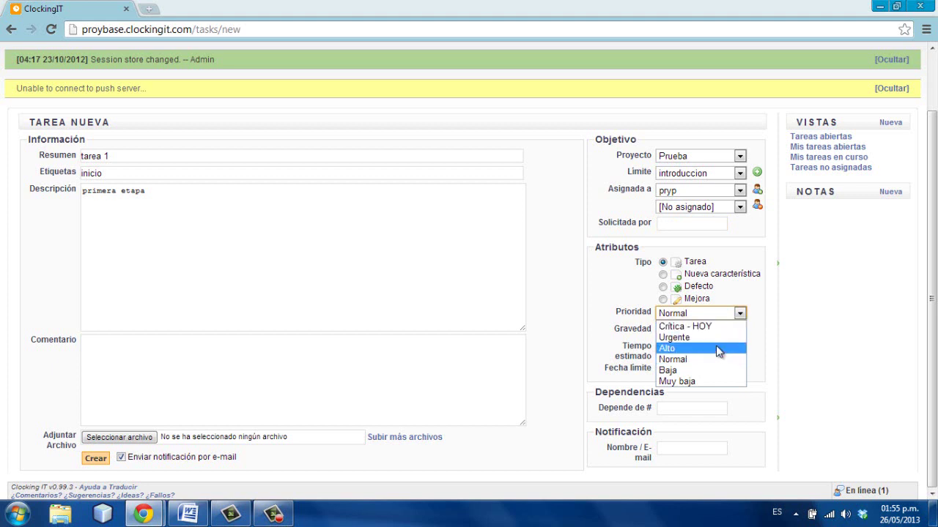
pyautogui.click(593, 294)
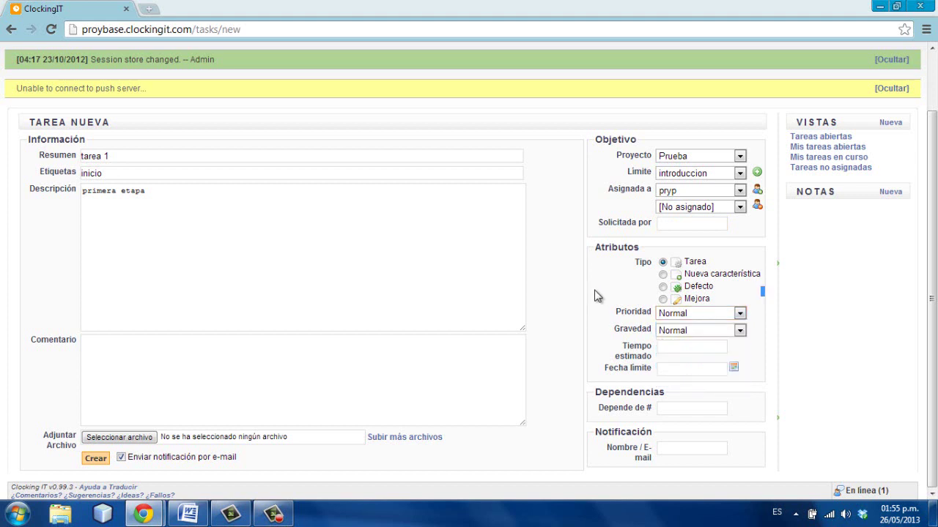
pyautogui.click(740, 333)
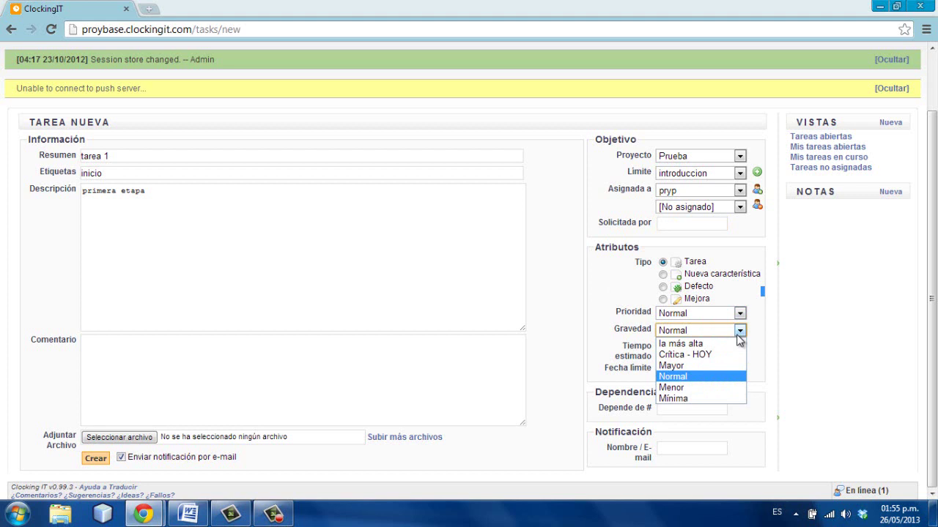
pyautogui.click(811, 323)
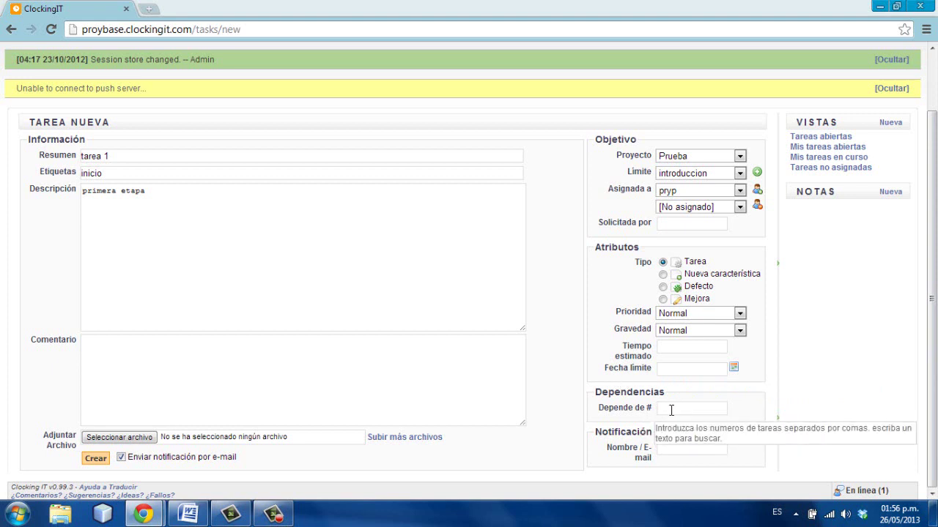
pyautogui.click(671, 410)
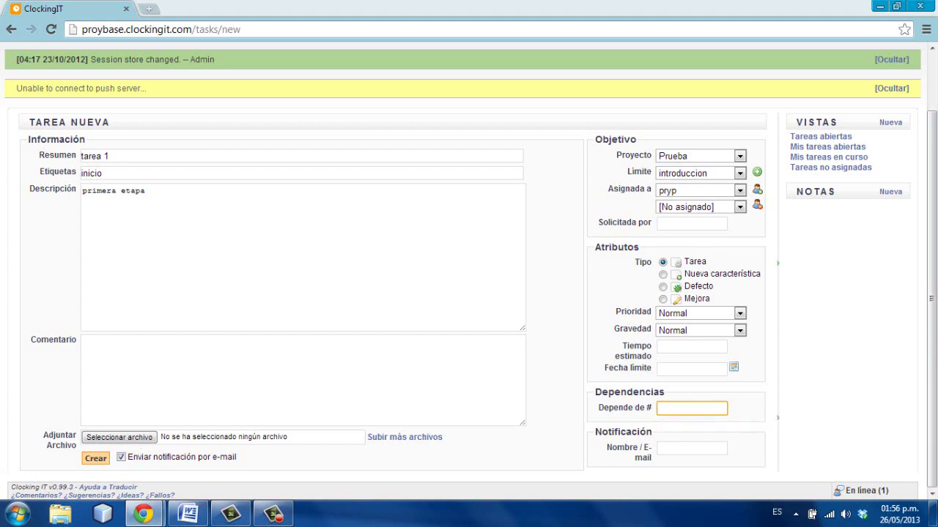
# - Create task 'tarea 1', so Prueba shows 1 open of 1 total tasks
pyautogui.click(96, 460)
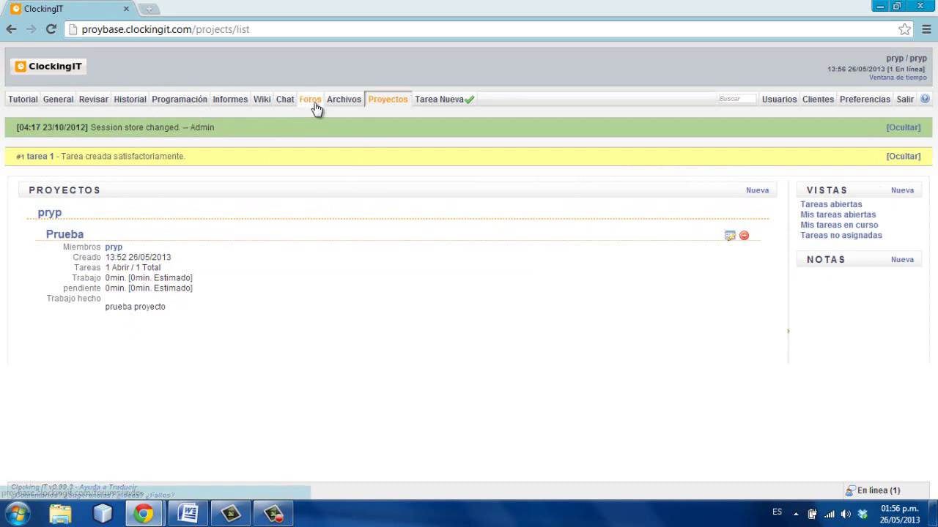
# - Go to the Usuarios section and bring up the Nuevo Usuario form
pyautogui.click(776, 107)
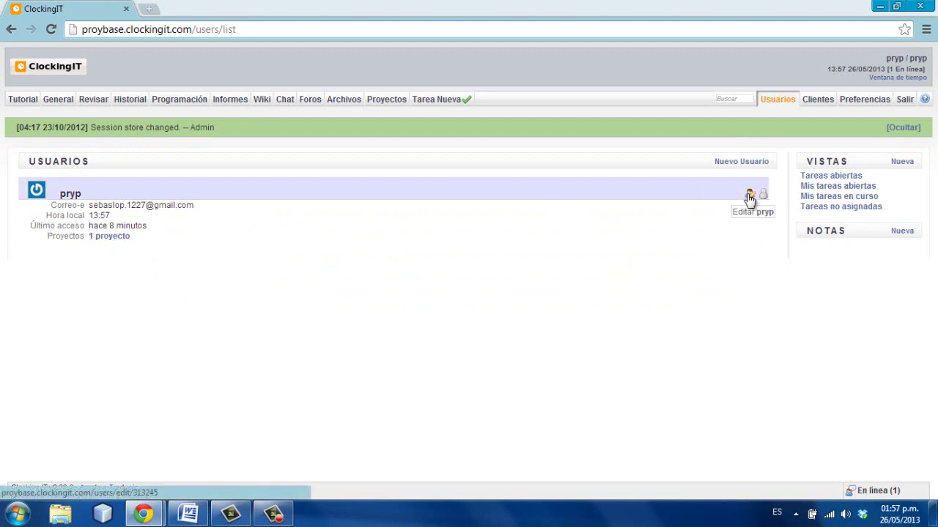
pyautogui.click(735, 162)
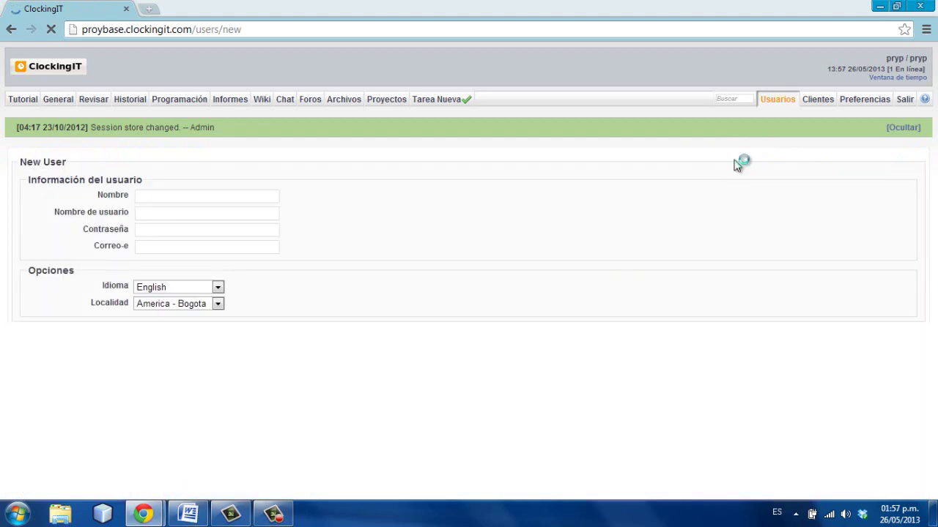
# - Enter usuariouno as the new user's Nombre and Nombre de usuario
pyautogui.click(168, 194)
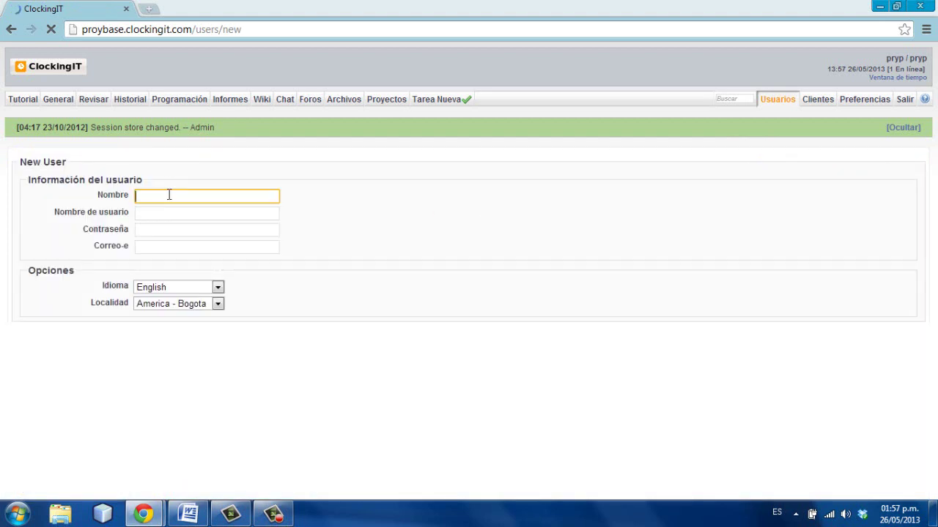
pyautogui.write('un')
pyautogui.press('BackSpace')
pyautogui.write('su')
pyautogui.press('BackSpace')
pyautogui.press('BackSpace')
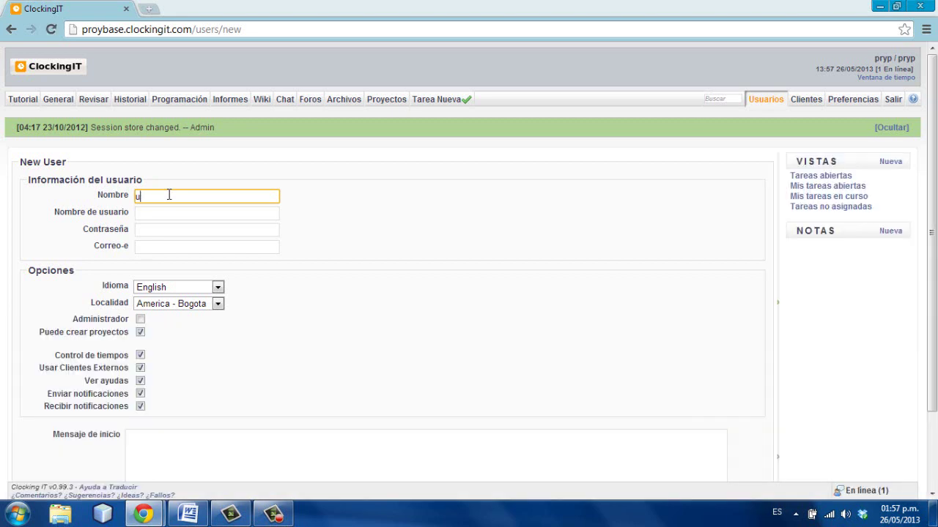
pyautogui.write('suariouno')
pyautogui.click(157, 212)
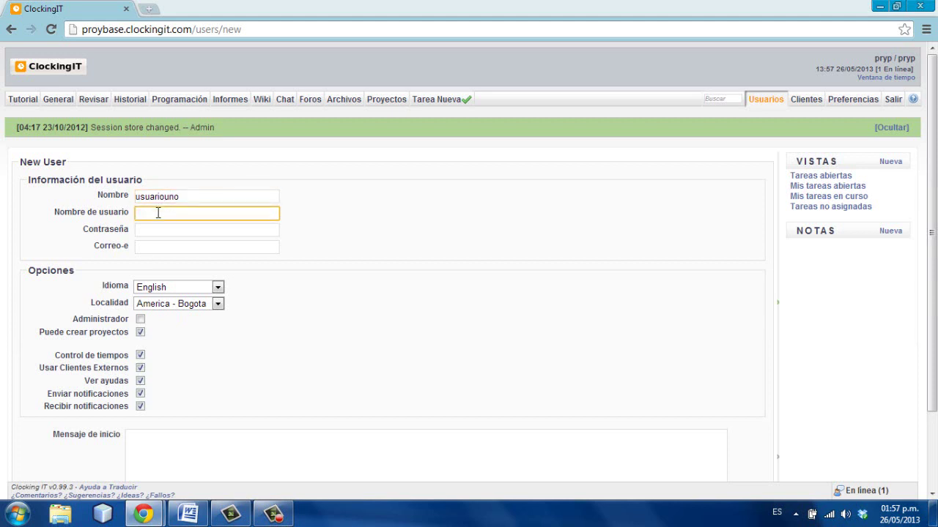
pyautogui.write('usuario')
pyautogui.write('uno')
# - Fill in the new user's password and a hotmail e-mail address
pyautogui.click(163, 230)
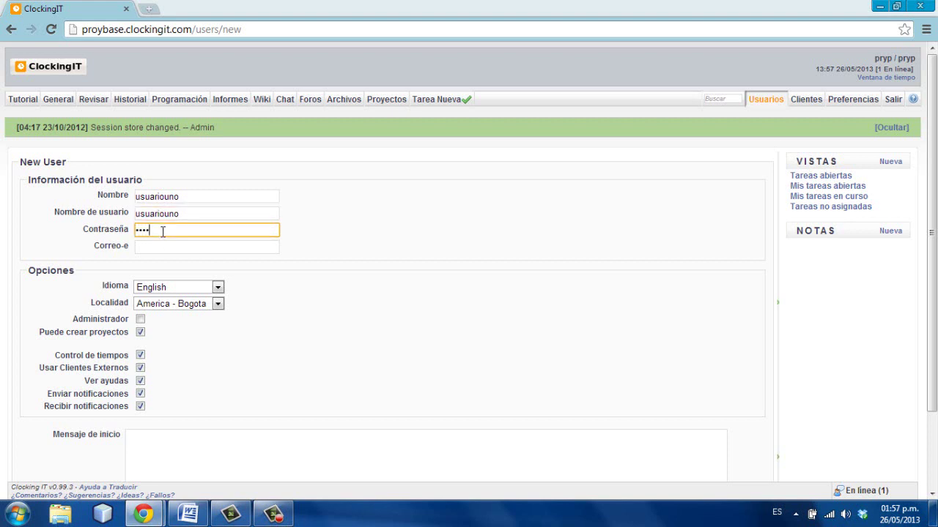
pyautogui.click(153, 247)
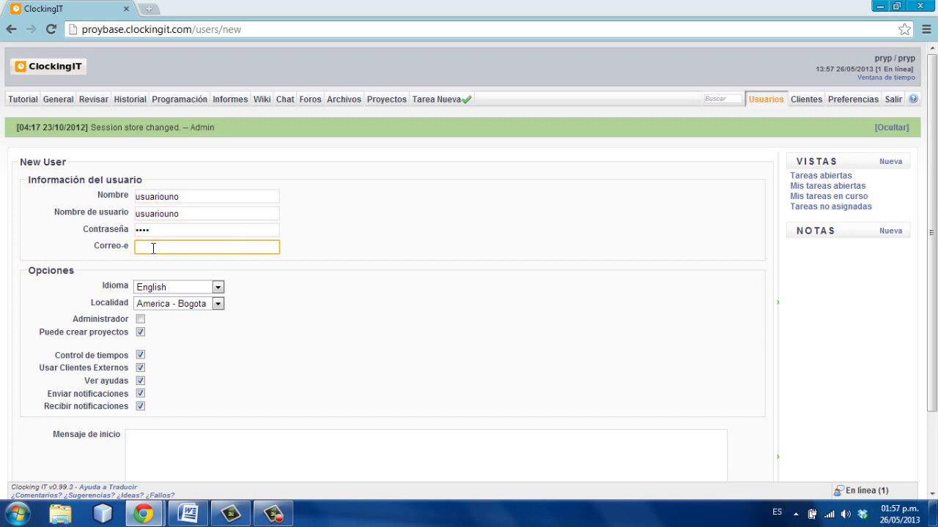
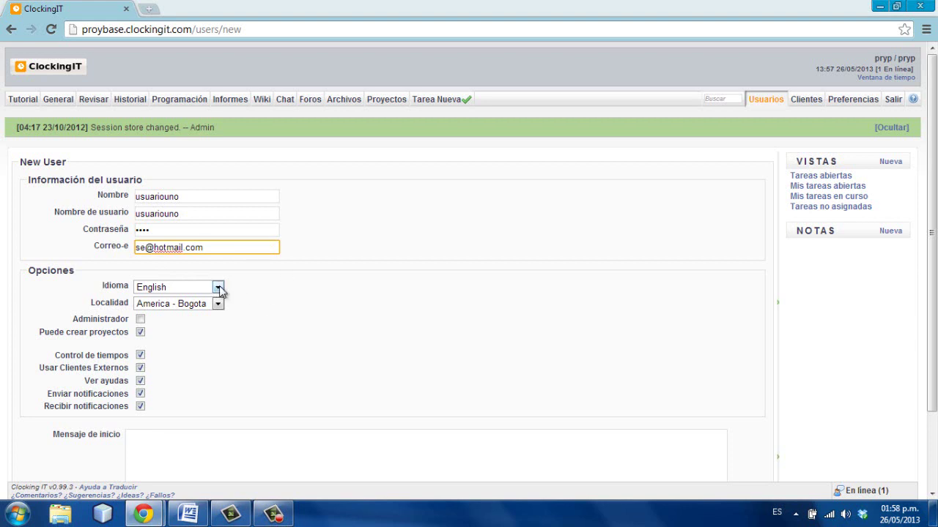
# - Set language to Español, add welcome message 'bienvenido', and create the user account
pyautogui.click(219, 288)
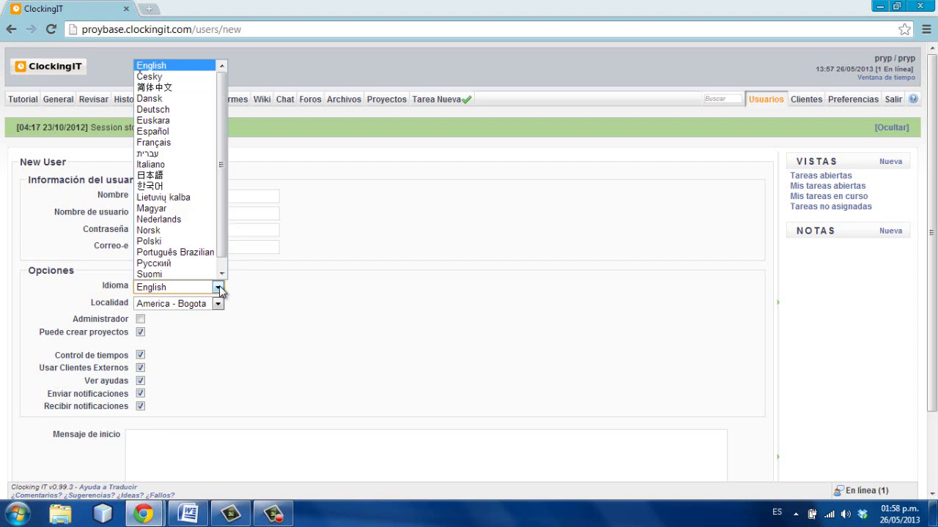
pyautogui.click(171, 139)
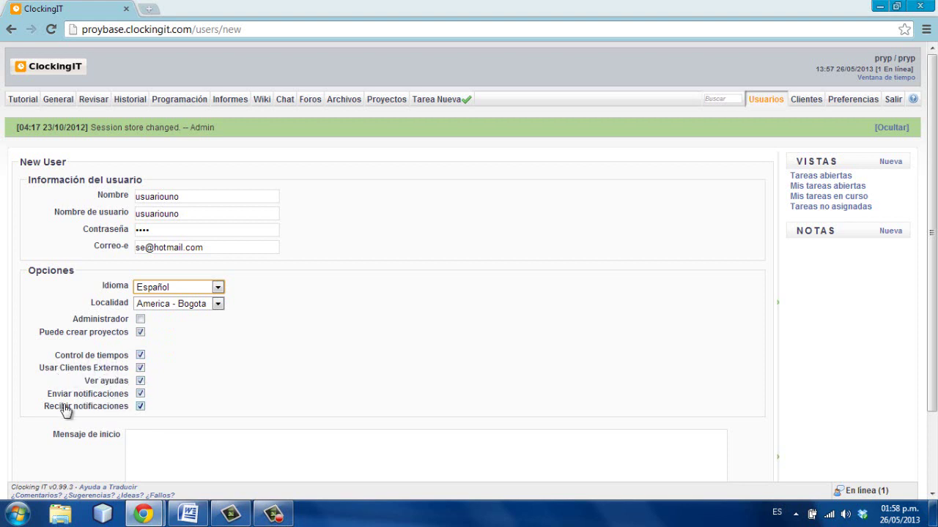
pyautogui.moveTo(934, 327); pyautogui.dragTo(934, 423)
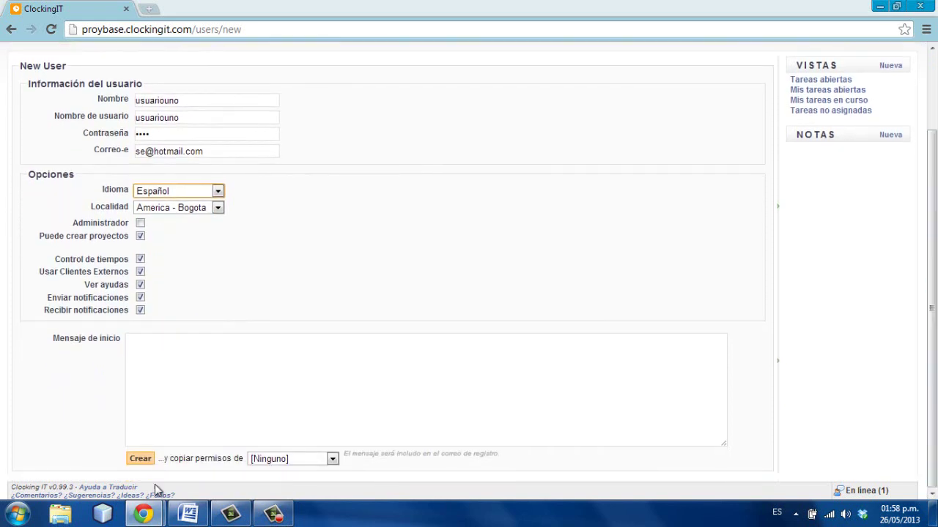
pyautogui.click(179, 371)
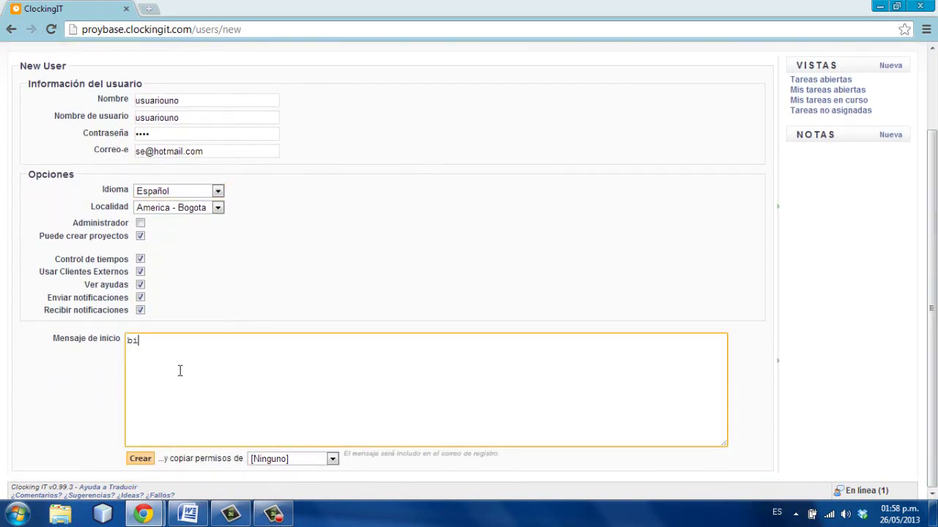
pyautogui.write('bienvenido')
pyautogui.click(141, 460)
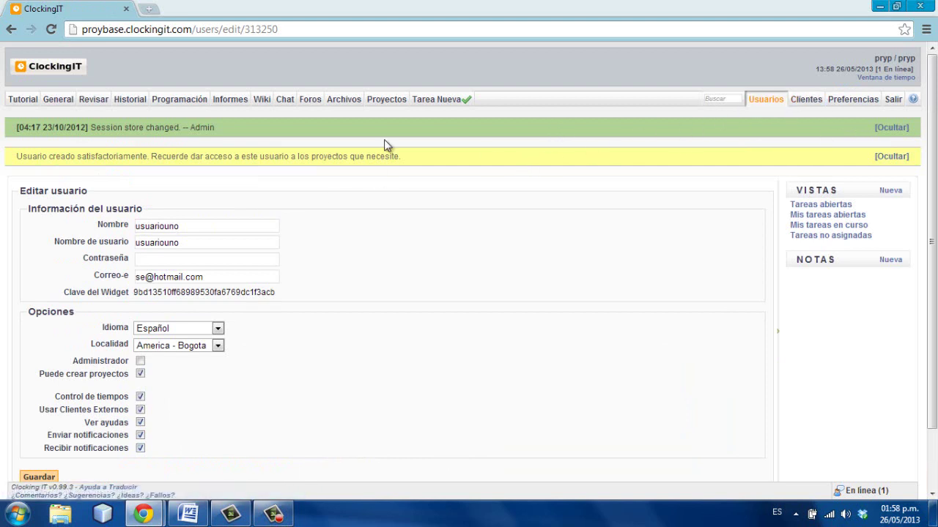
# - Check a new task's assignee options, leaving the second assignee unset, then view Historial
pyautogui.click(431, 102)
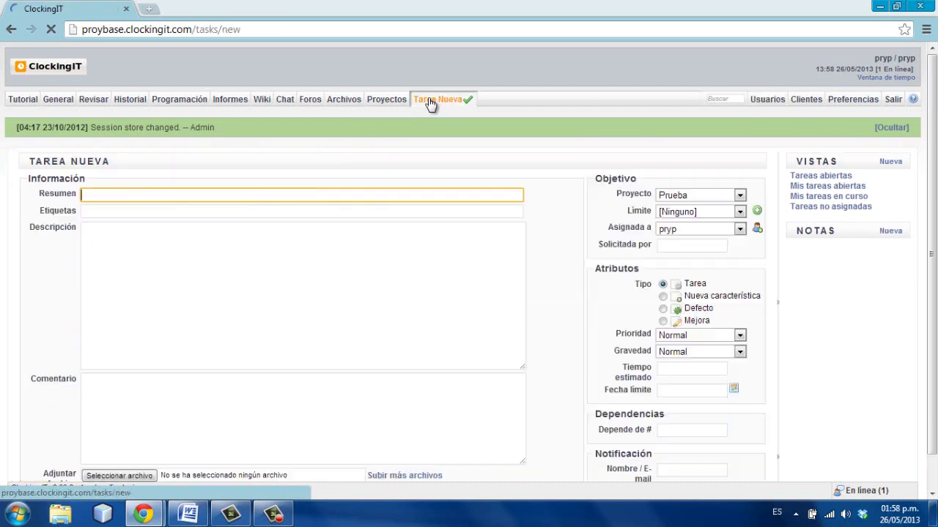
pyautogui.click(740, 229)
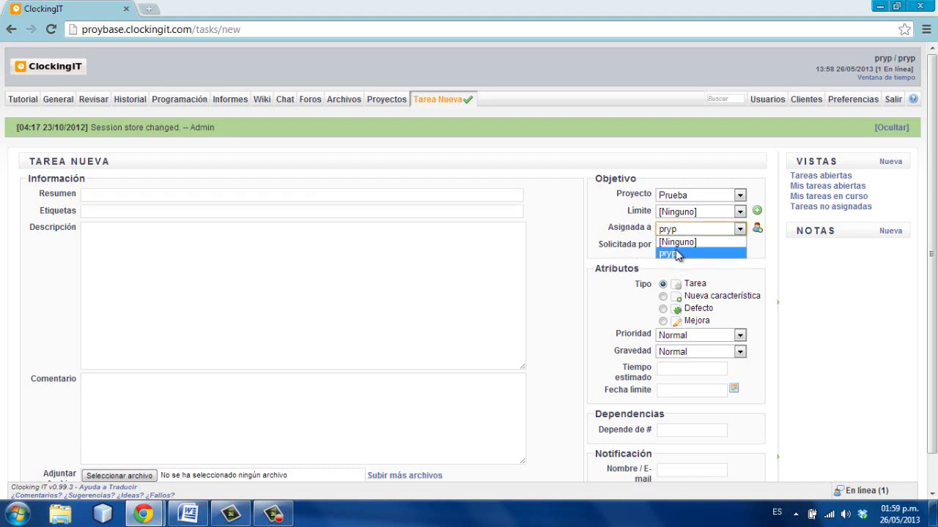
pyautogui.click(738, 271)
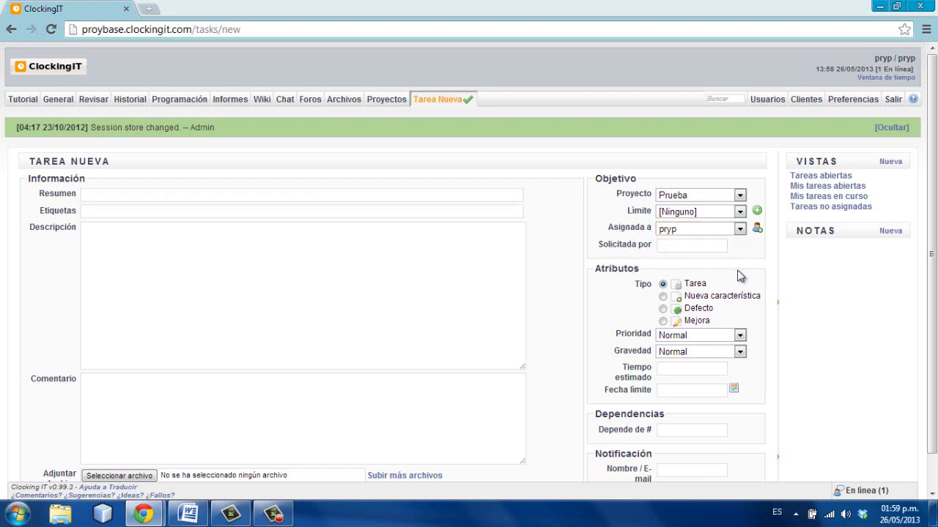
pyautogui.click(758, 228)
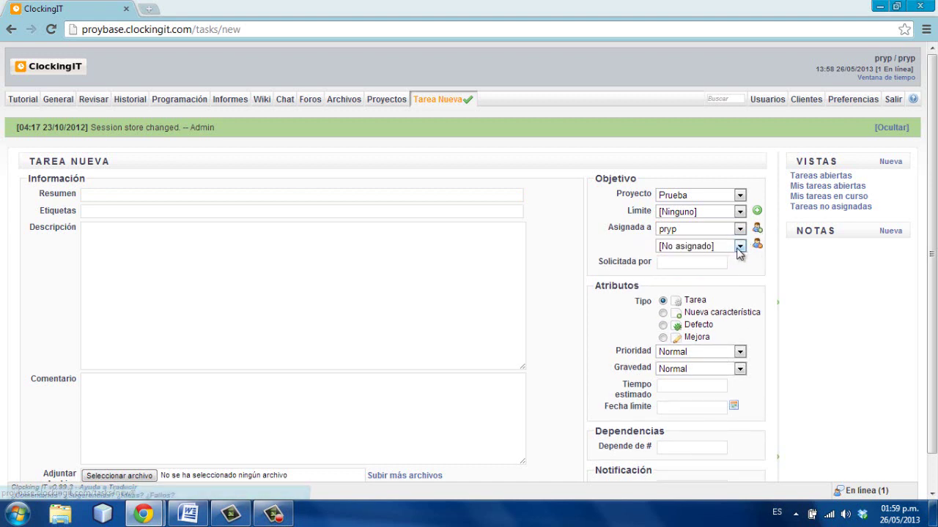
pyautogui.click(739, 247)
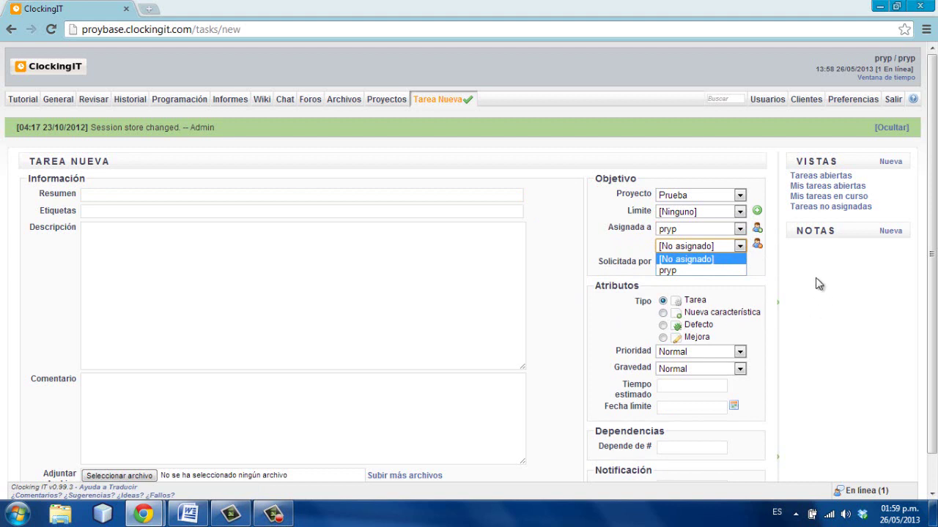
pyautogui.click(765, 272)
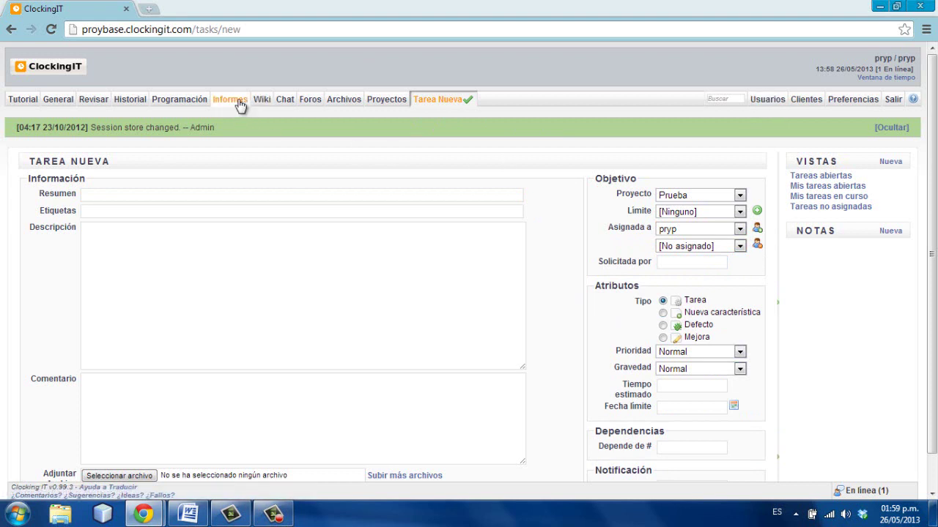
pyautogui.click(138, 105)
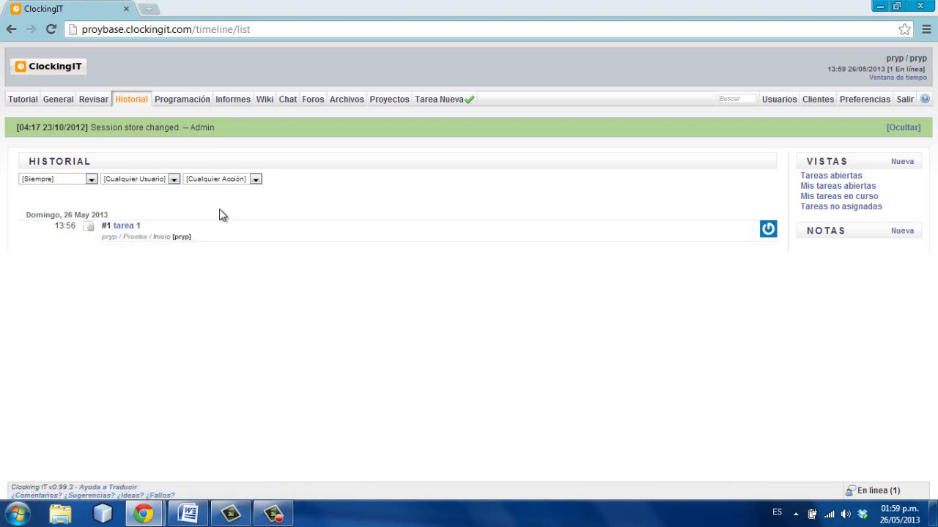
pyautogui.moveTo(126, 234)
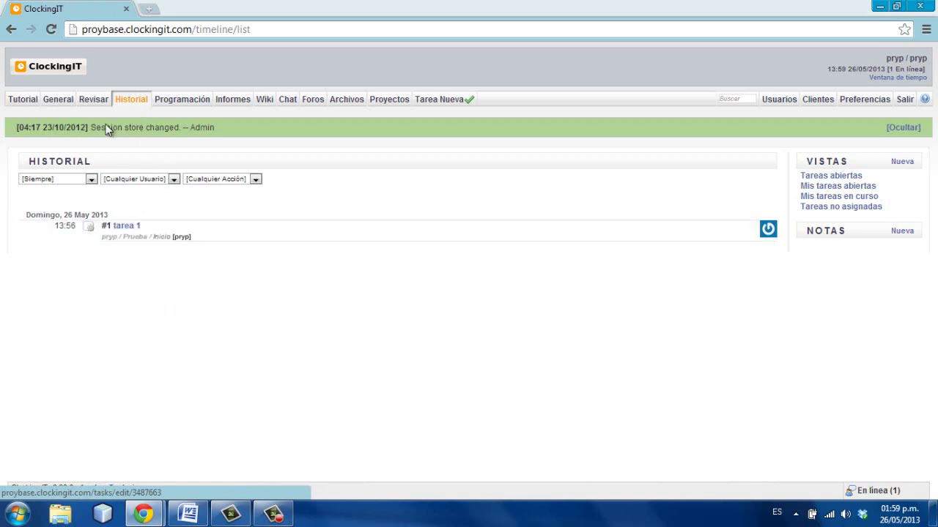
pyautogui.moveTo(89, 104)
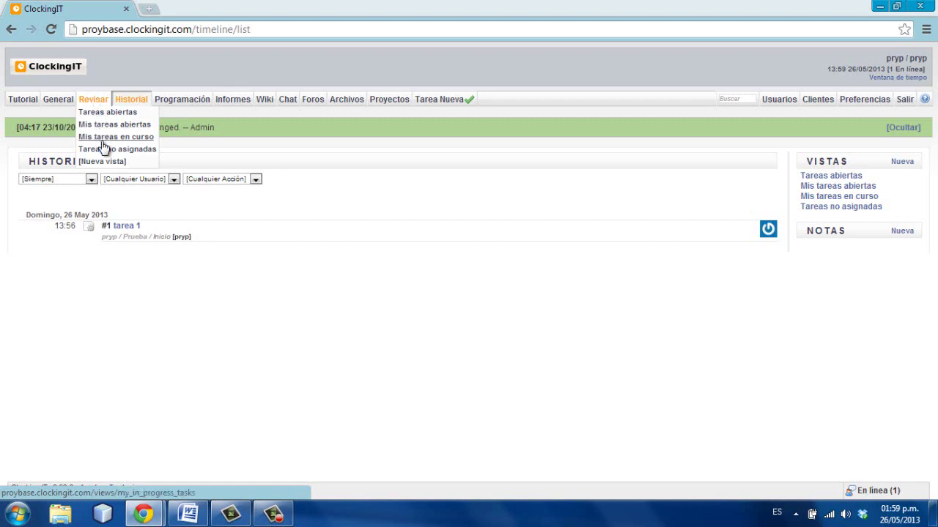
pyautogui.moveTo(178, 106)
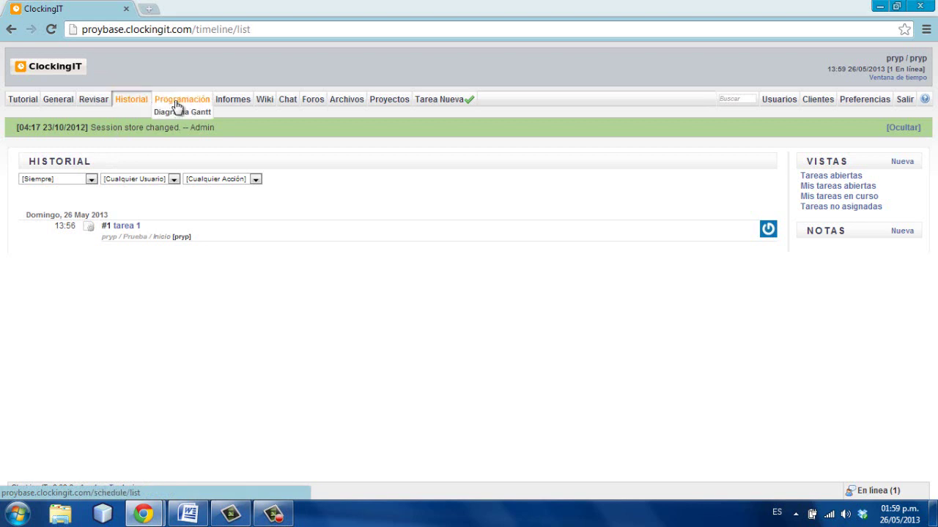
# - Browse the May schedule calendar, then open the Gantt chart showing introduccion and tarea 1
pyautogui.click(179, 106)
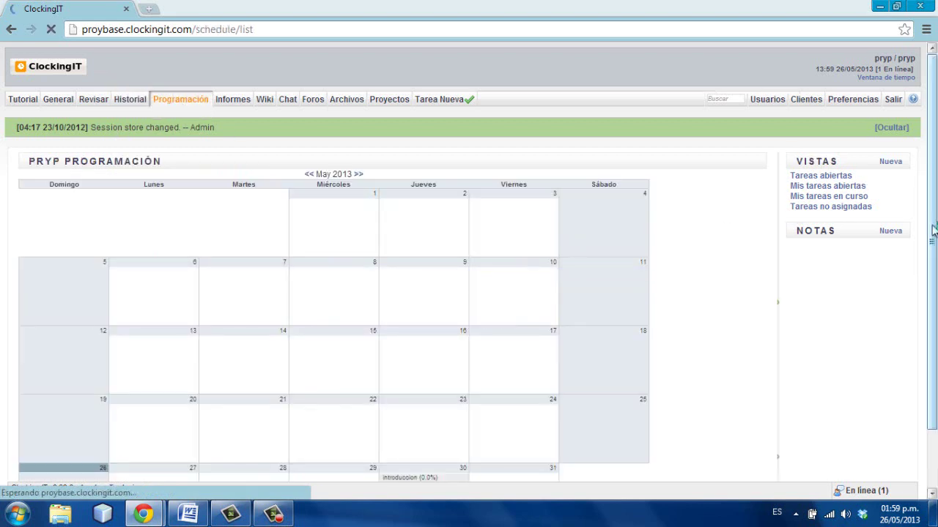
pyautogui.moveTo(932, 227); pyautogui.dragTo(933, 293)
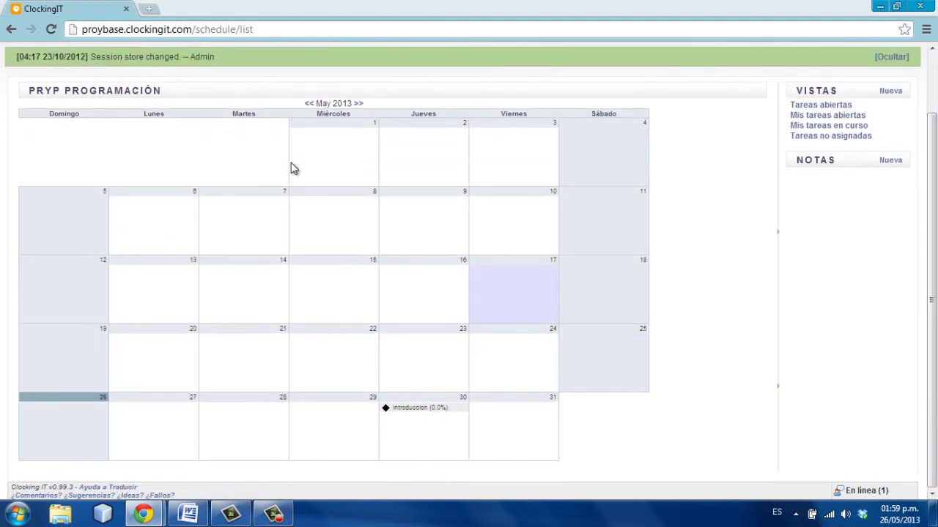
pyautogui.moveTo(429, 423)
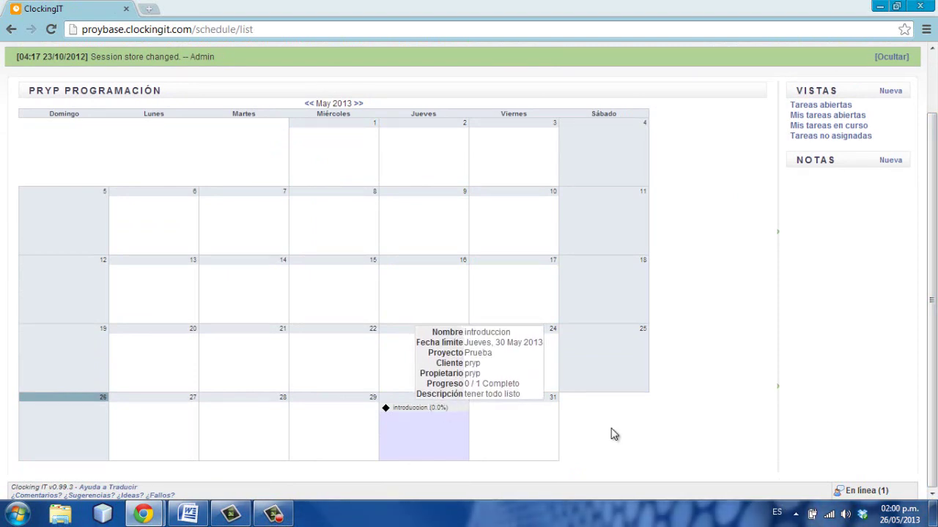
pyautogui.scroll(2, 934, 302)
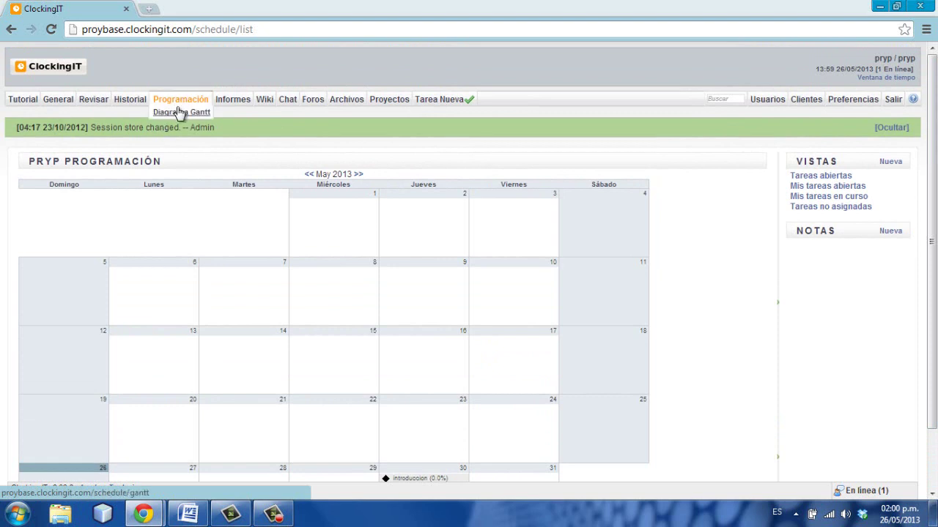
pyautogui.click(179, 114)
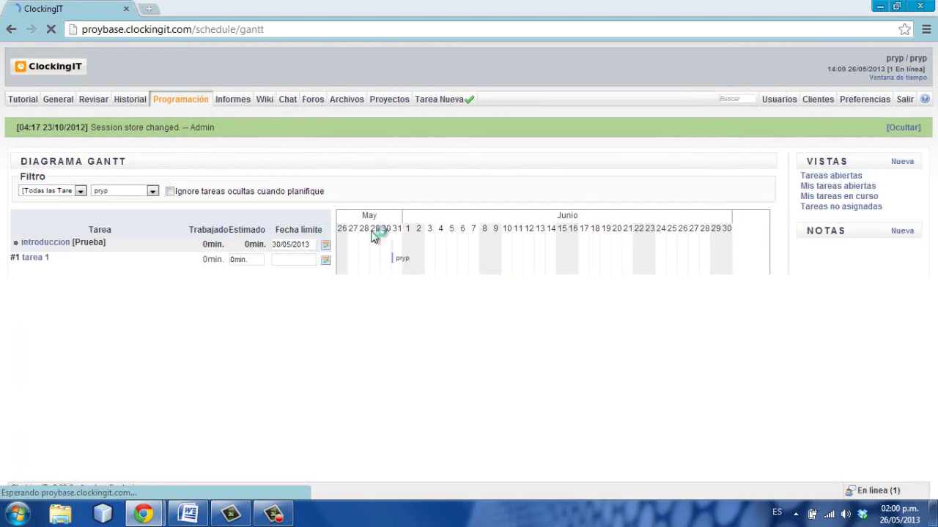
pyautogui.moveTo(29, 265)
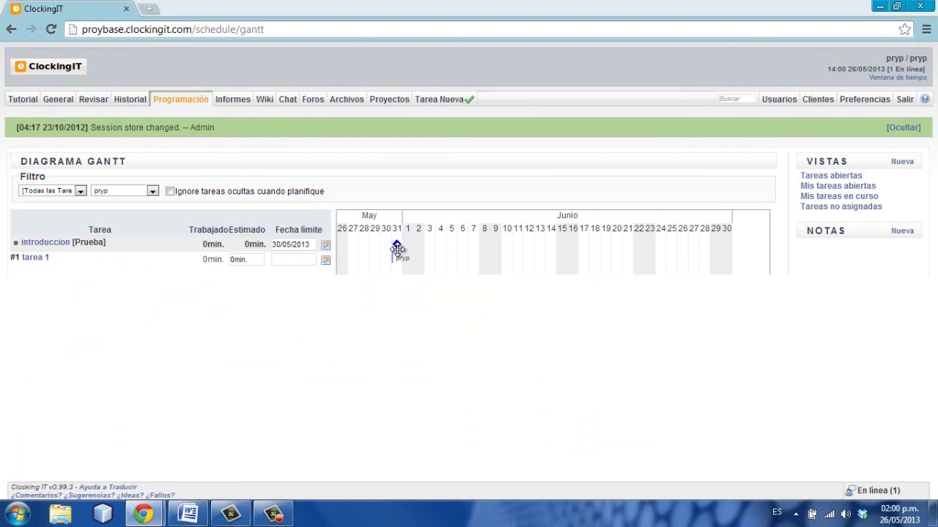
# - On Informes, check the report type, time range and row lists, keeping Pivote, Esta semana, Tareas
pyautogui.click(232, 100)
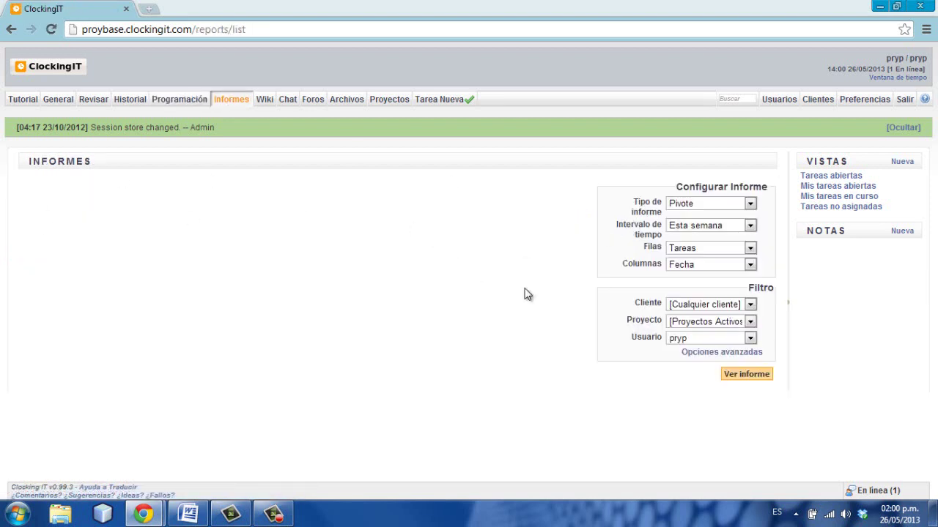
pyautogui.click(749, 205)
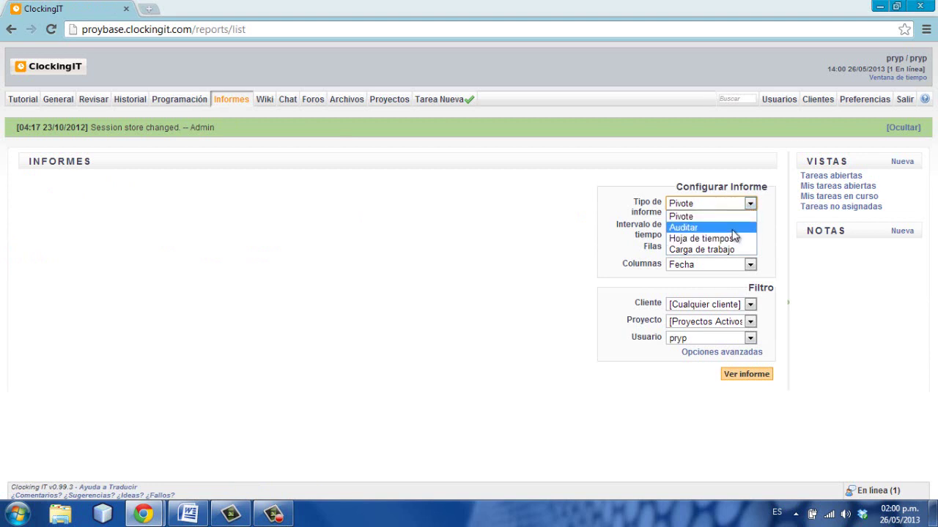
pyautogui.click(518, 271)
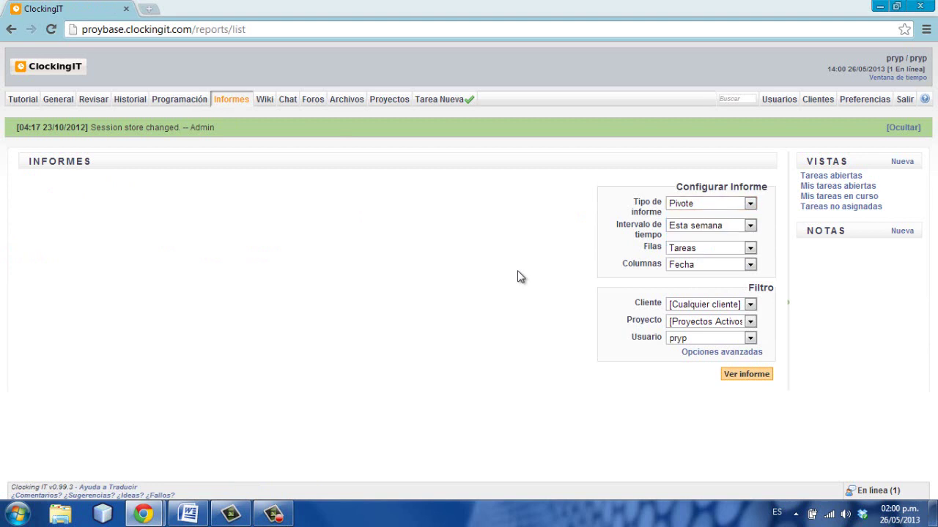
pyautogui.click(750, 225)
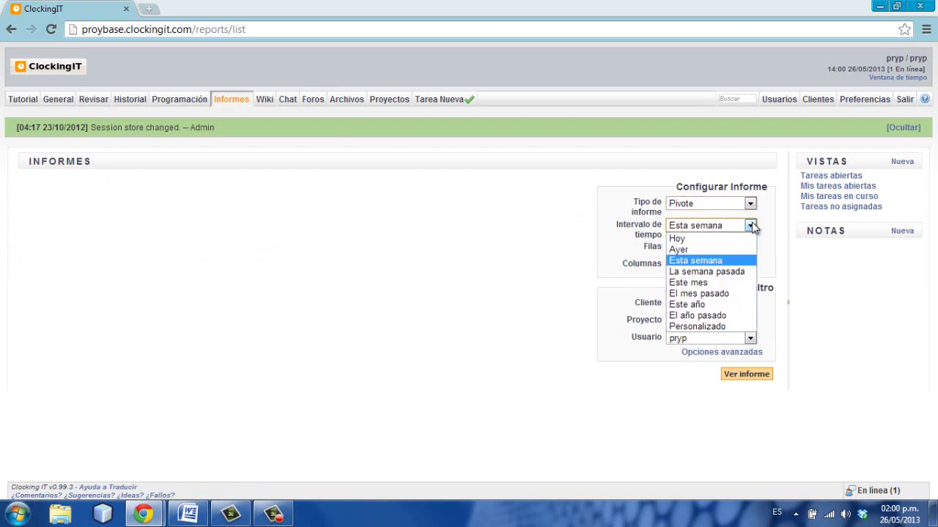
pyautogui.click(446, 266)
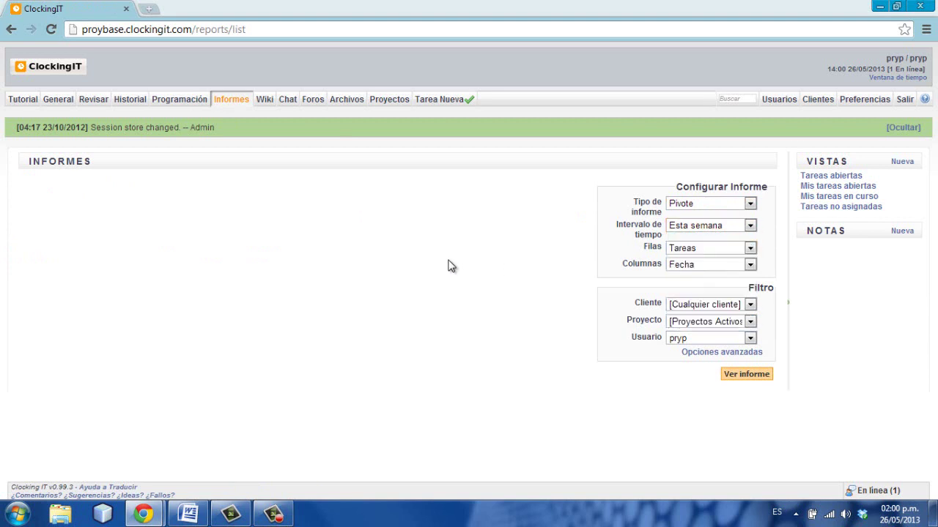
pyautogui.click(746, 250)
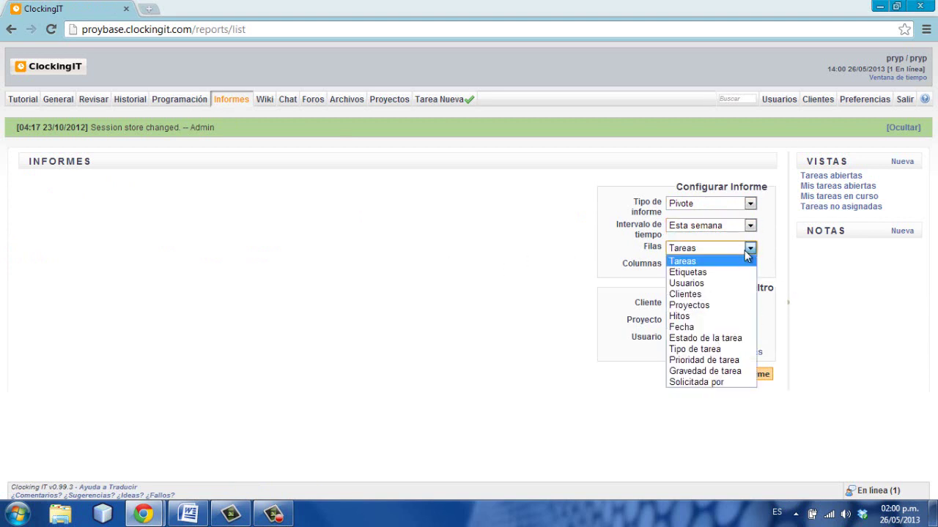
pyautogui.click(558, 242)
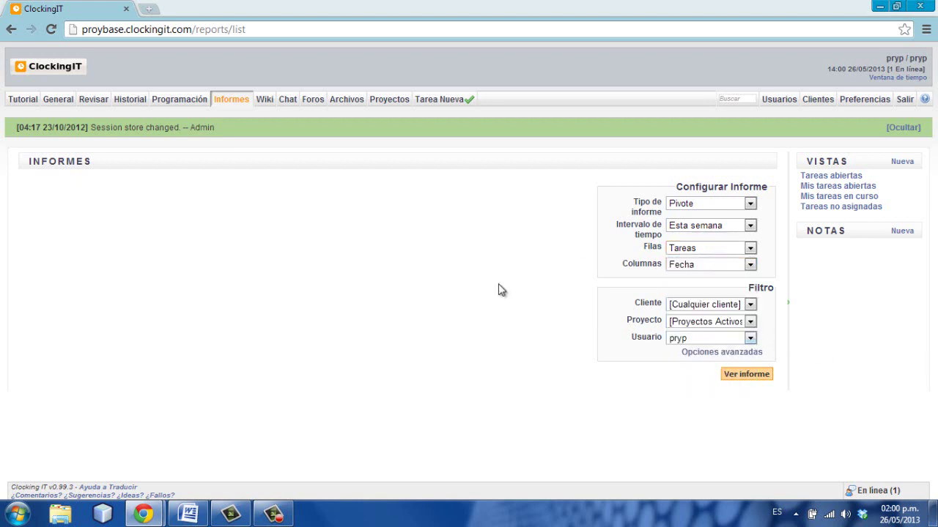
# - Open the Chat page to view the single General chat room
pyautogui.click(267, 99)
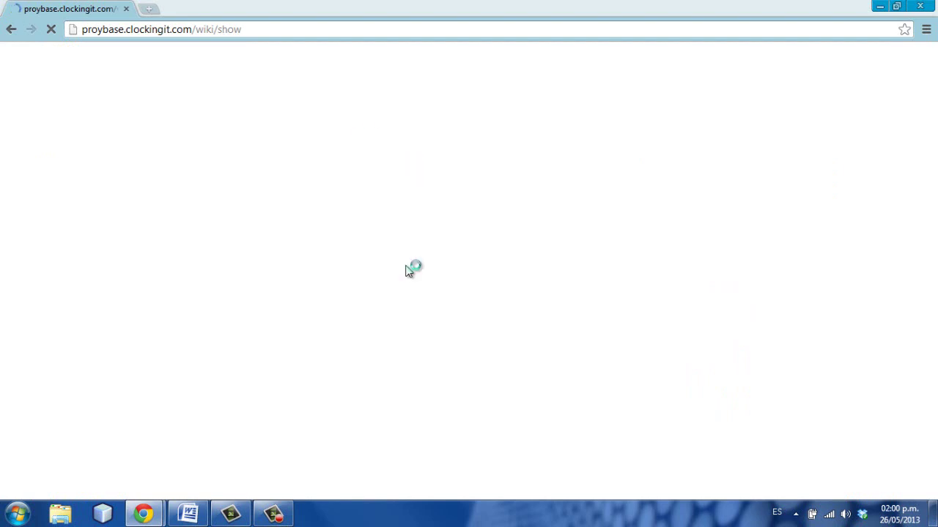
pyautogui.click(273, 521)
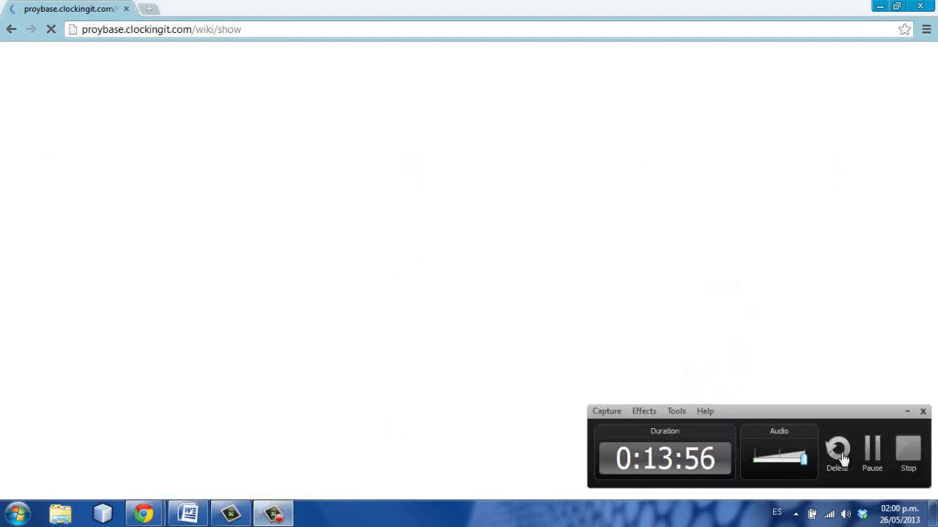
pyautogui.click(871, 452)
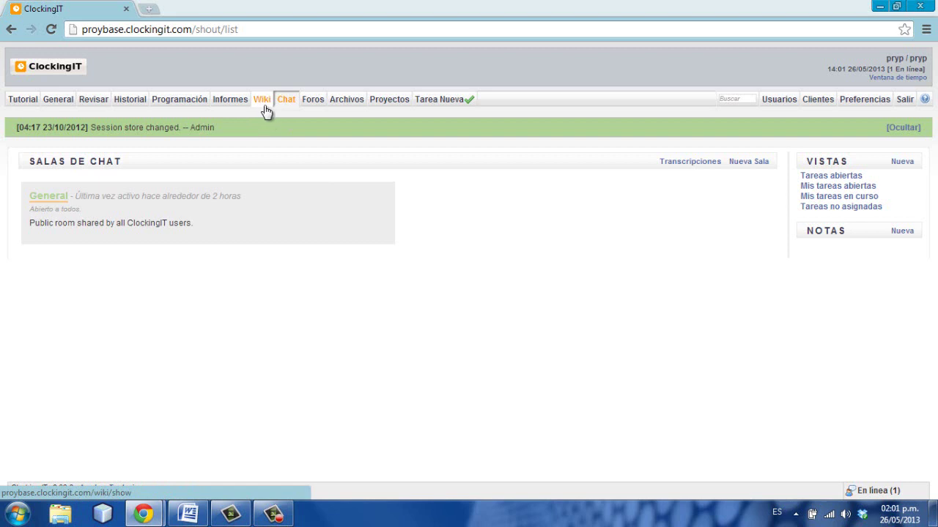
# - Show the list of online users, then switch to the Foros section
pyautogui.click(873, 491)
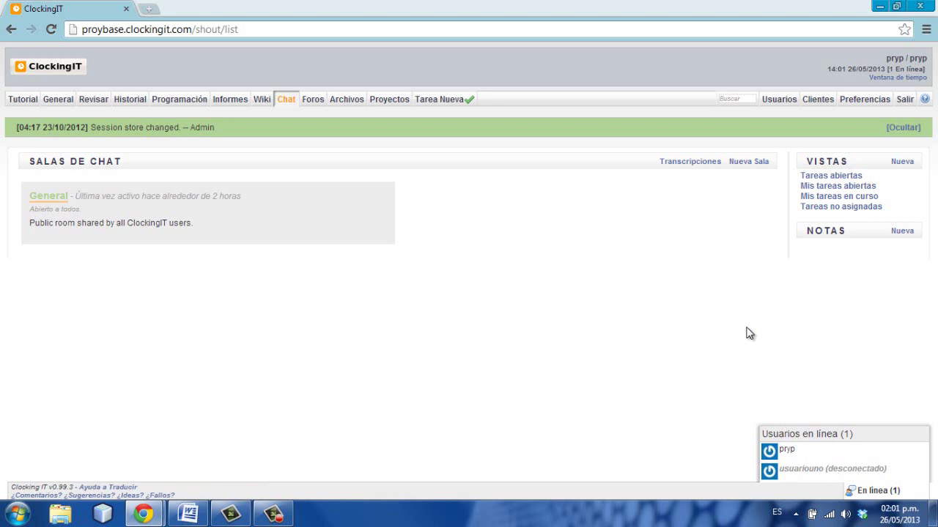
pyautogui.click(251, 33)
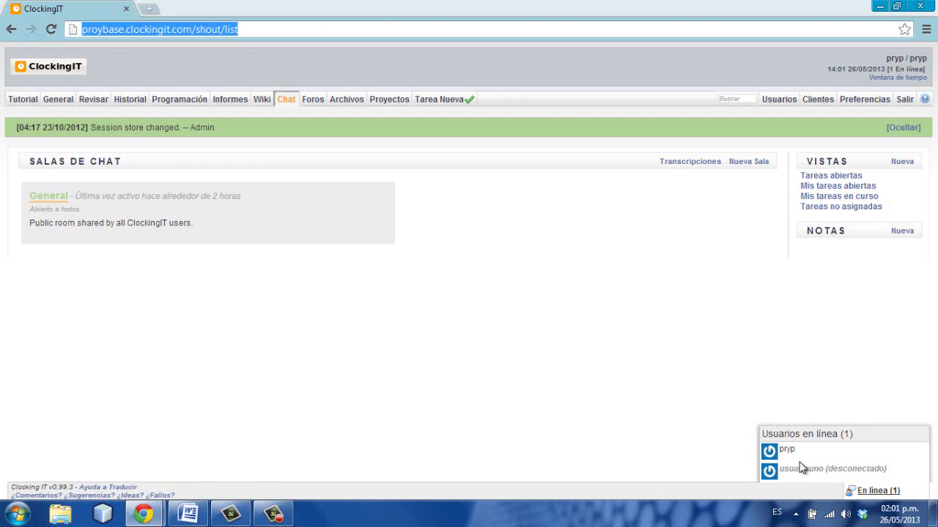
pyautogui.click(606, 277)
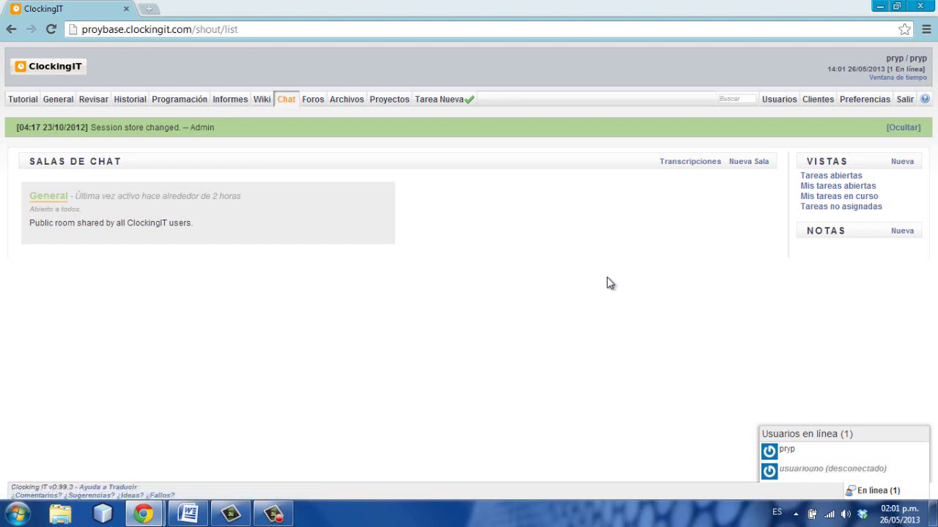
pyautogui.click(317, 106)
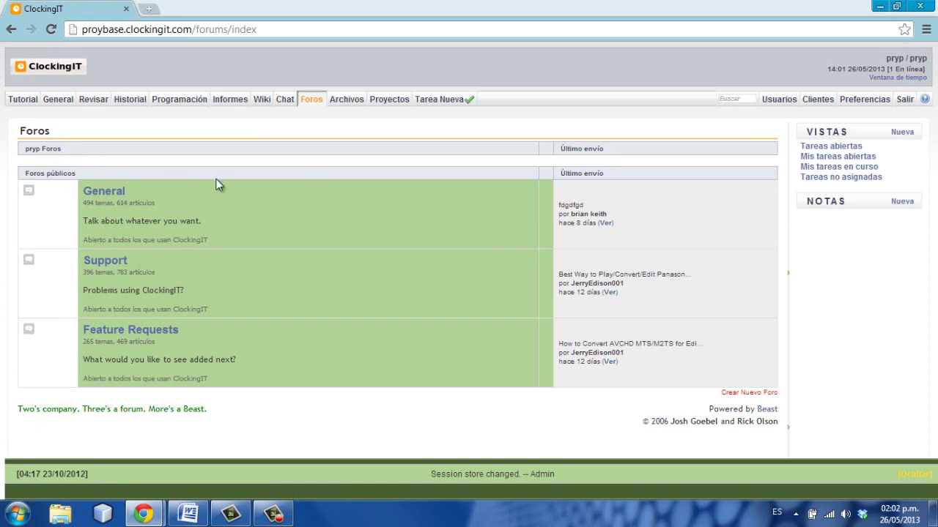
# - Visit the empty Archivos section, then return to the Proyectos list
pyautogui.click(343, 101)
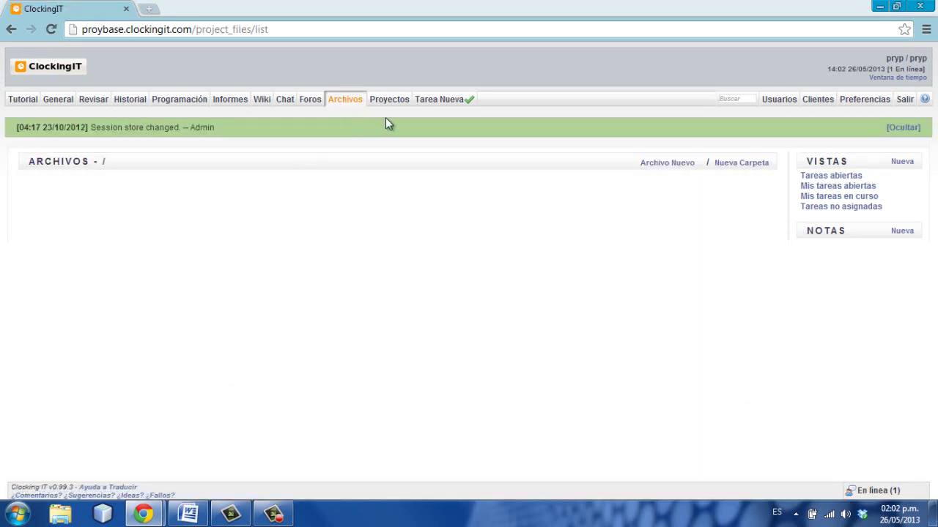
pyautogui.click(394, 106)
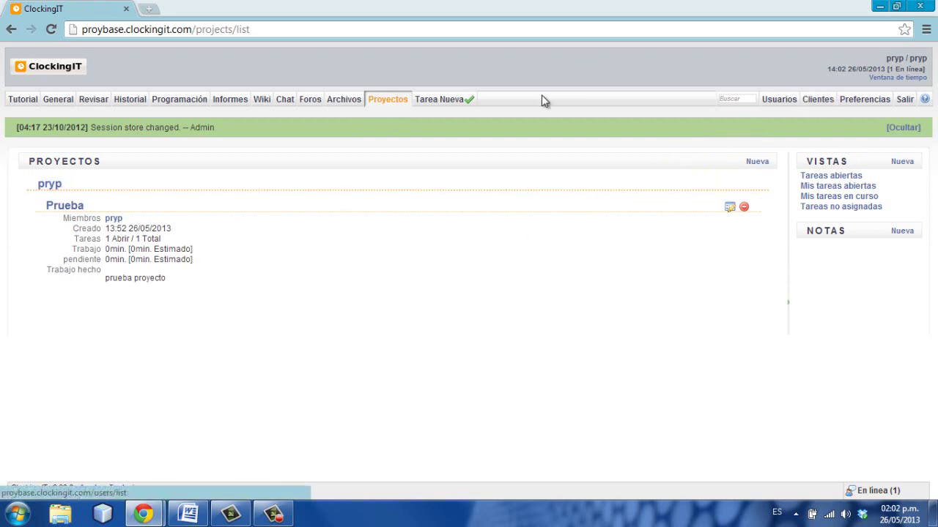
# - Glance at the Tarea Nueva form, then view the Clientes list showing client pryp
pyautogui.click(436, 101)
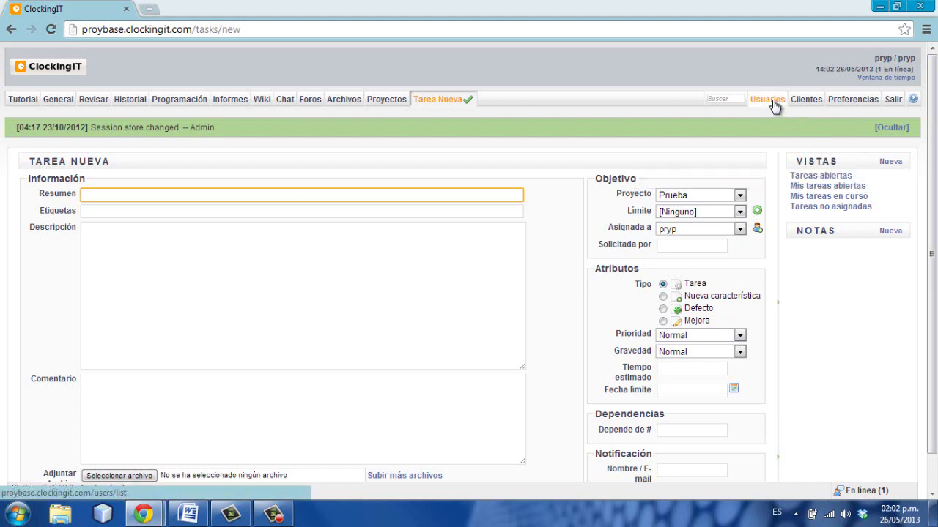
pyautogui.click(815, 107)
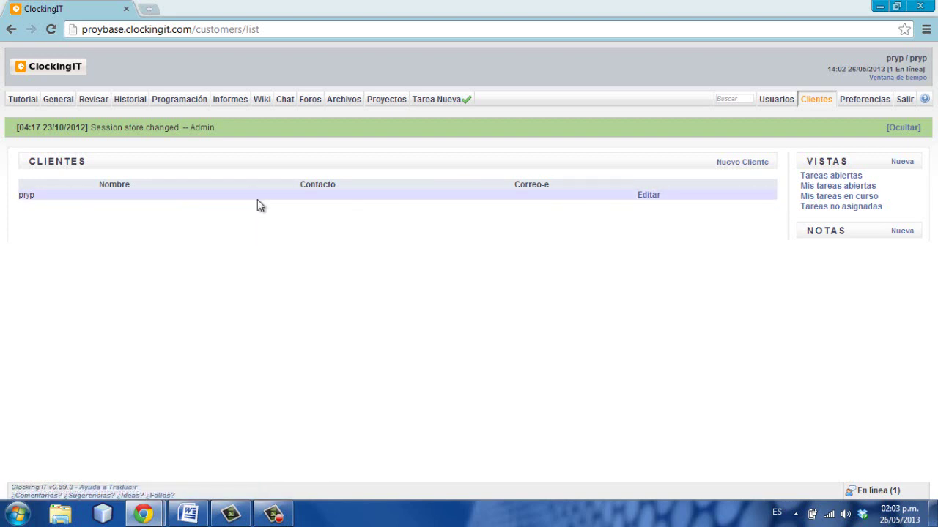
# - Open the edit form for client pryp and inspect its e-mail, contact name and CSS fields
pyautogui.click(655, 197)
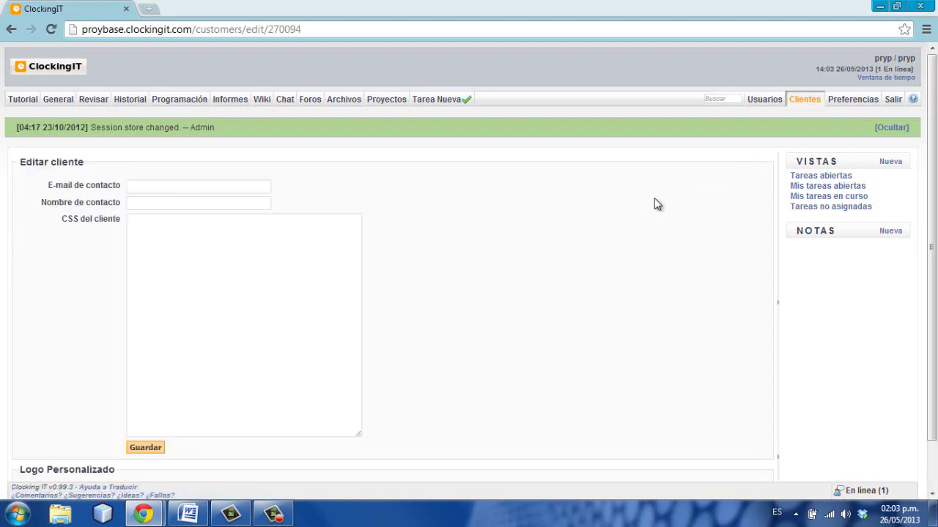
pyautogui.click(150, 191)
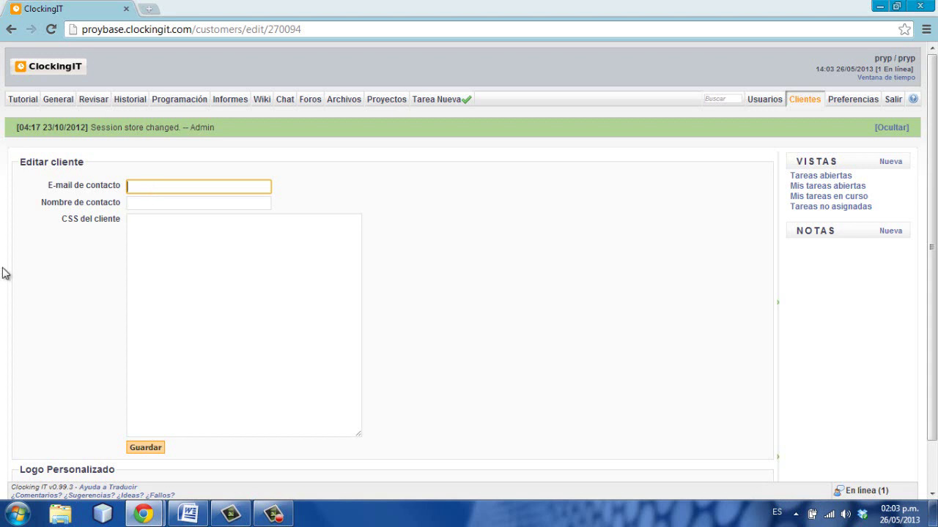
pyautogui.scroll(-1, 3, 272)
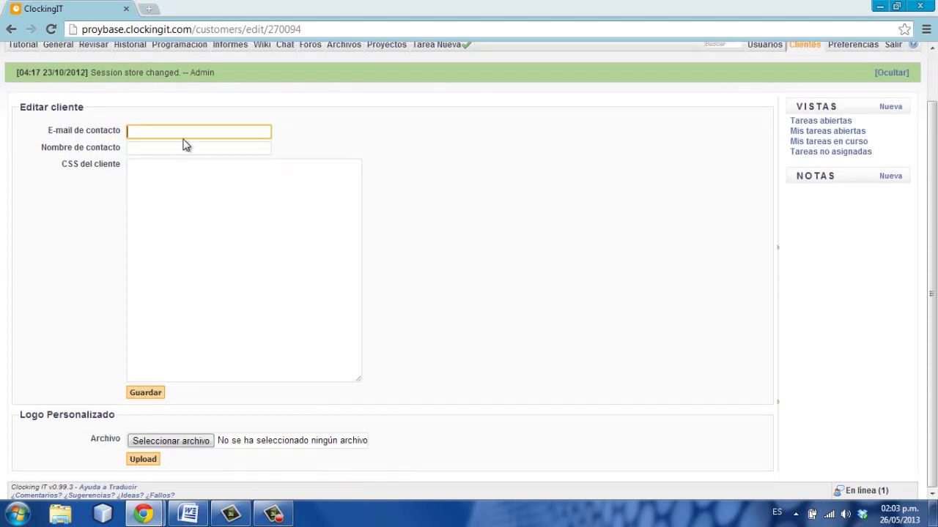
pyautogui.click(164, 151)
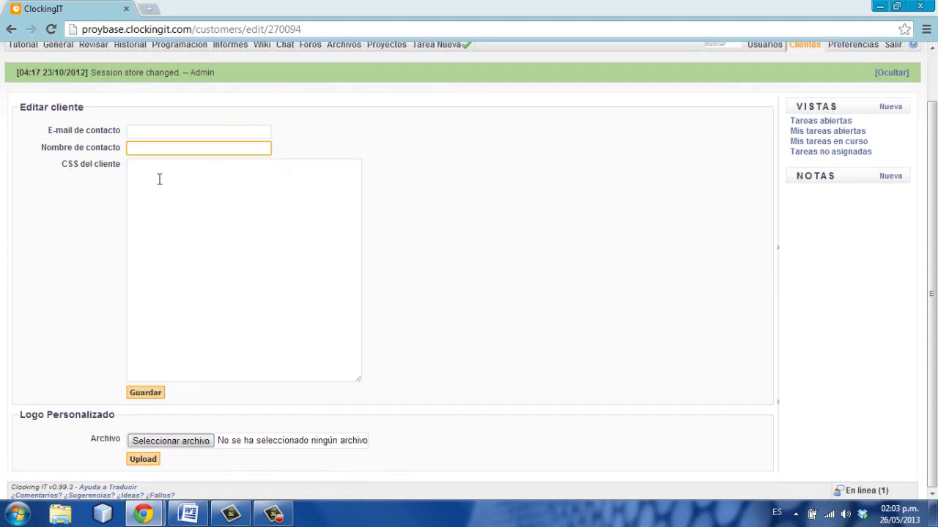
pyautogui.click(159, 180)
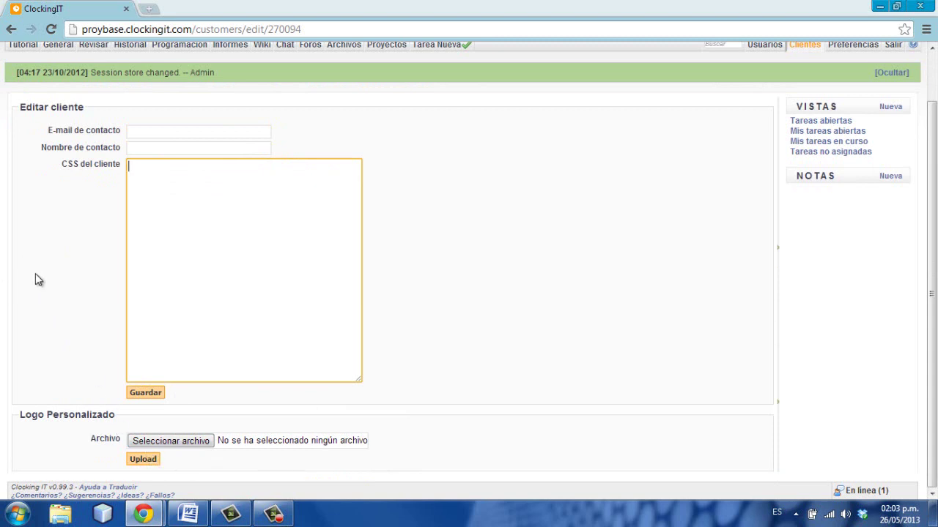
pyautogui.scroll(1, 564, 217)
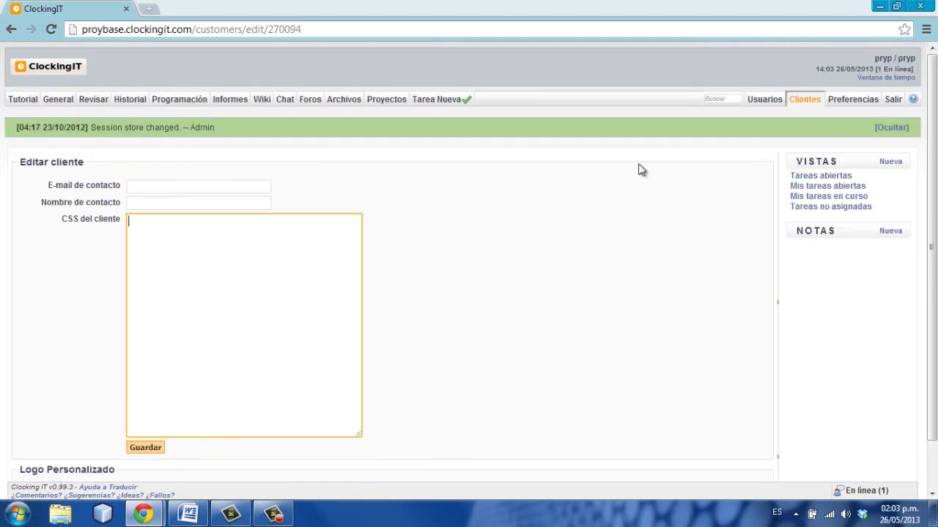
# - Review the Preferencias page: Español language, America - Bogota locality, 8h workday, 5-day week
pyautogui.moveTo(864, 102)
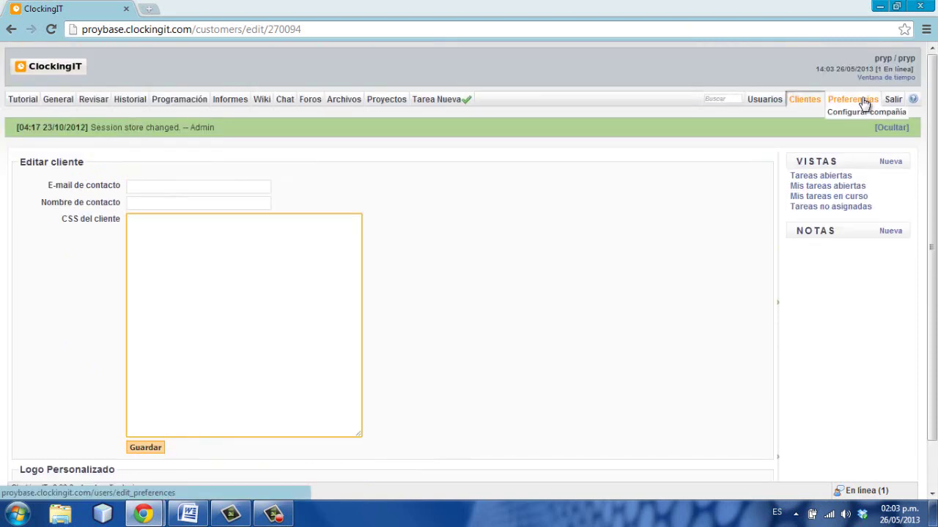
pyautogui.click(864, 102)
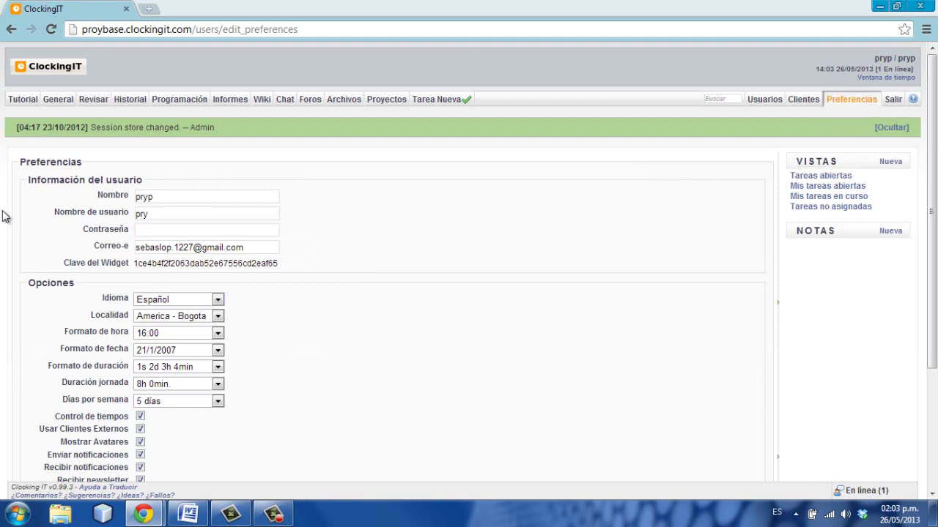
pyautogui.scroll(-3, 6, 241)
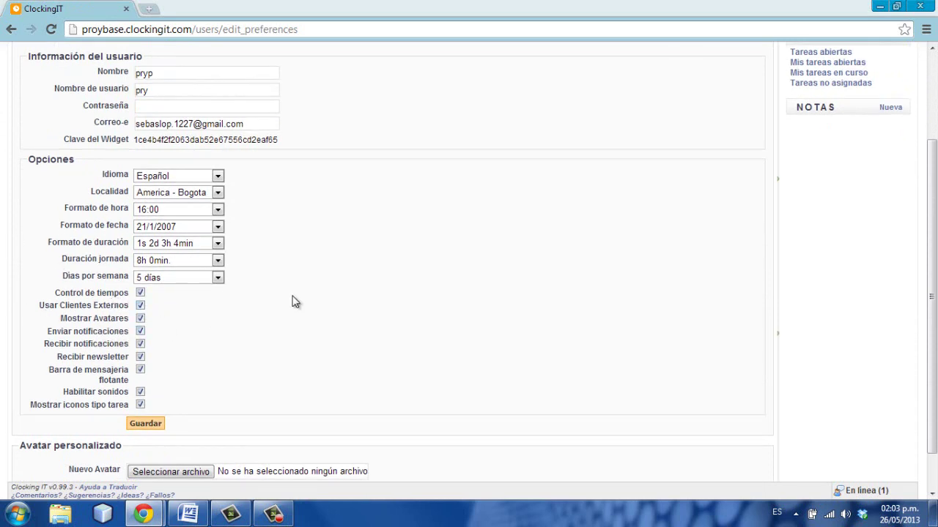
pyautogui.scroll(2, 446, 214)
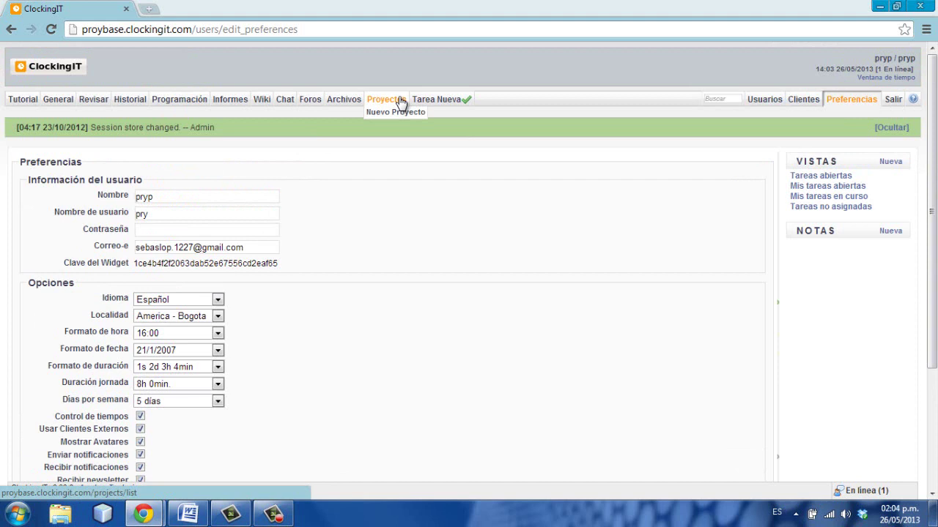
# - Scan the Tarea Nueva form, then return to General where tarea 1 is Pendiente under introduccion
pyautogui.click(441, 101)
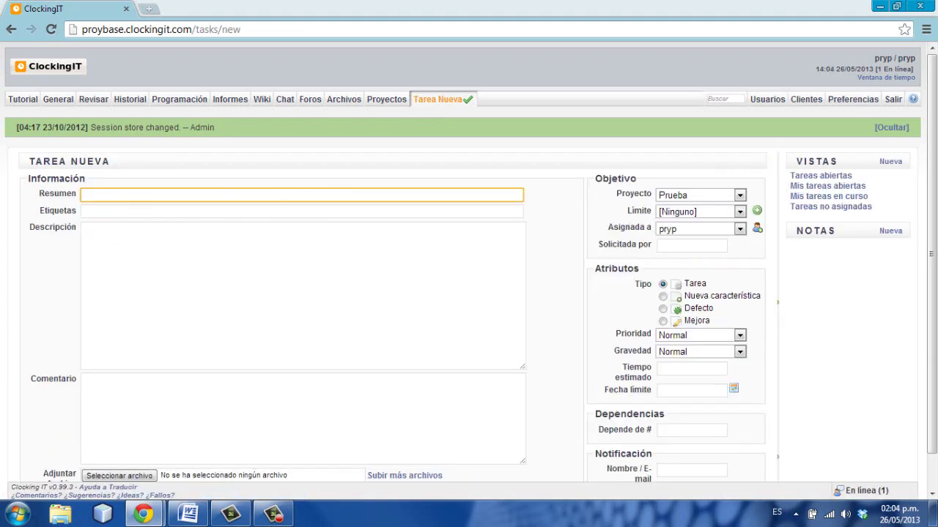
pyautogui.scroll(-1, 931, 286)
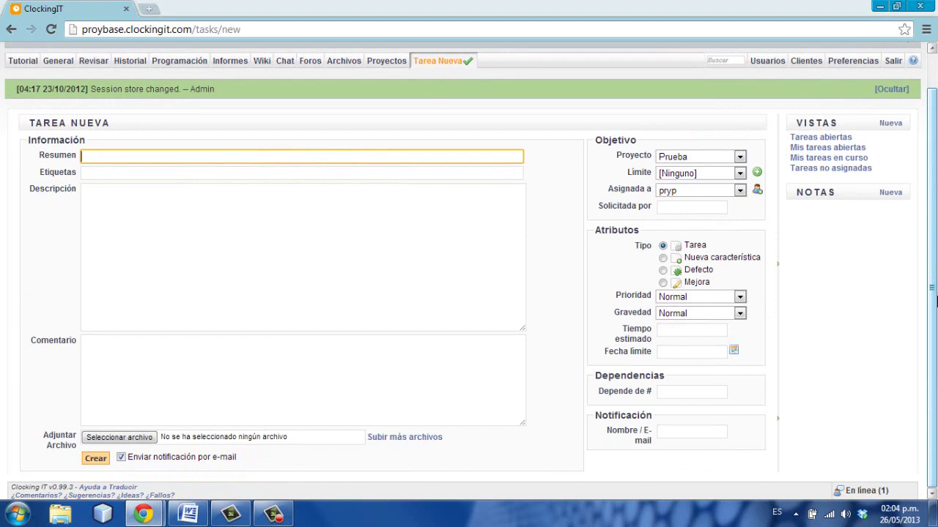
pyautogui.scroll(1, 931, 300)
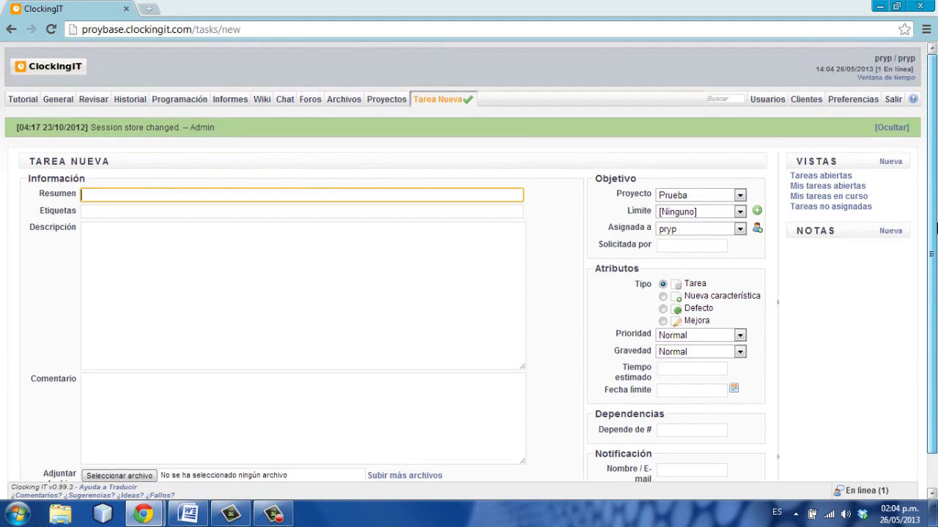
pyautogui.click(50, 103)
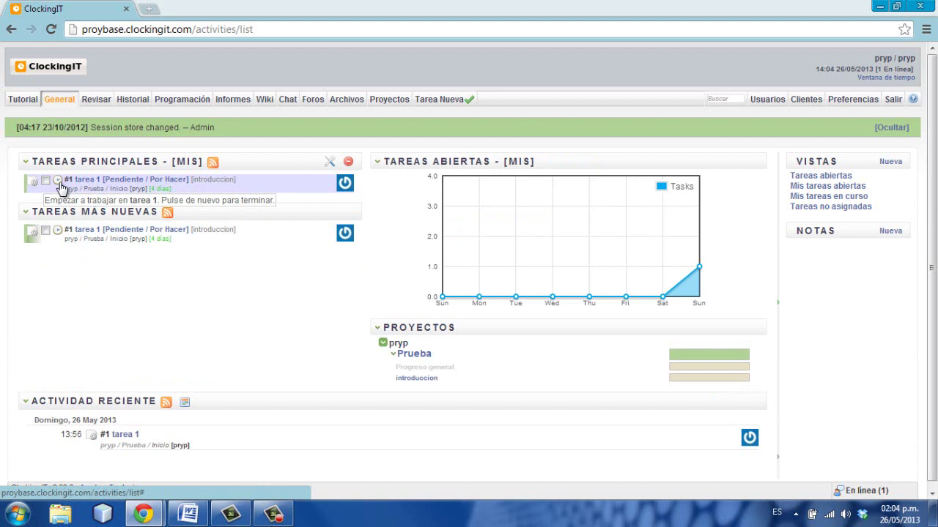
# - Start the work timer on tarea 1, then pause it at 0min
pyautogui.click(58, 183)
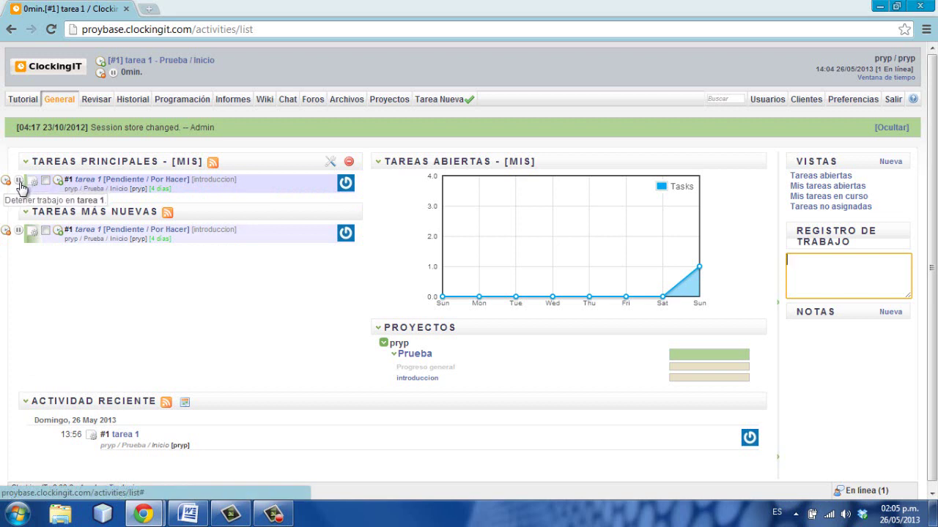
pyautogui.click(19, 182)
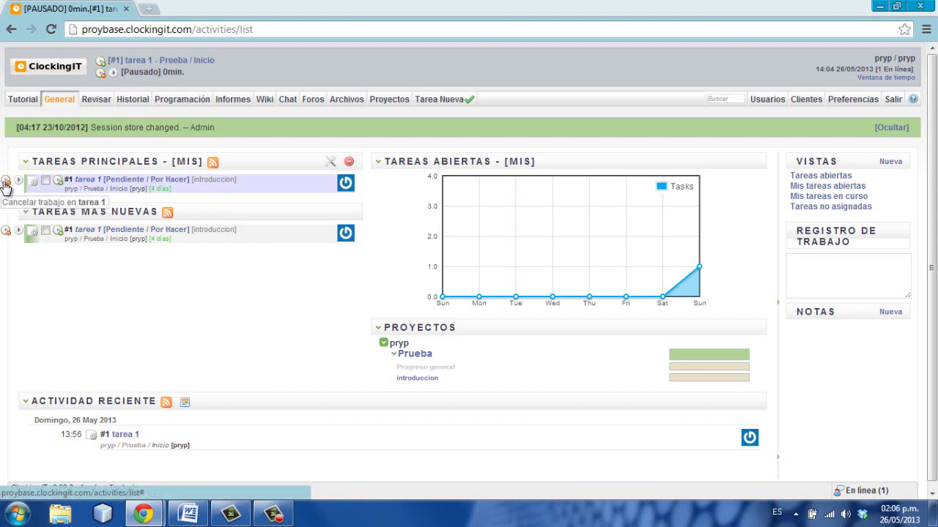
# - Stop work on tarea 1, saving a 0min log entry started 26/05/2013 14:04
pyautogui.click(59, 182)
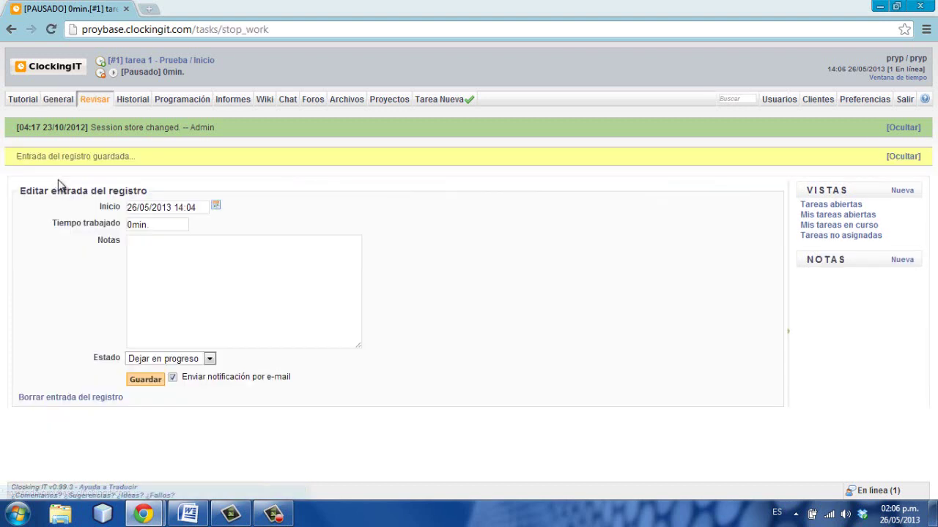